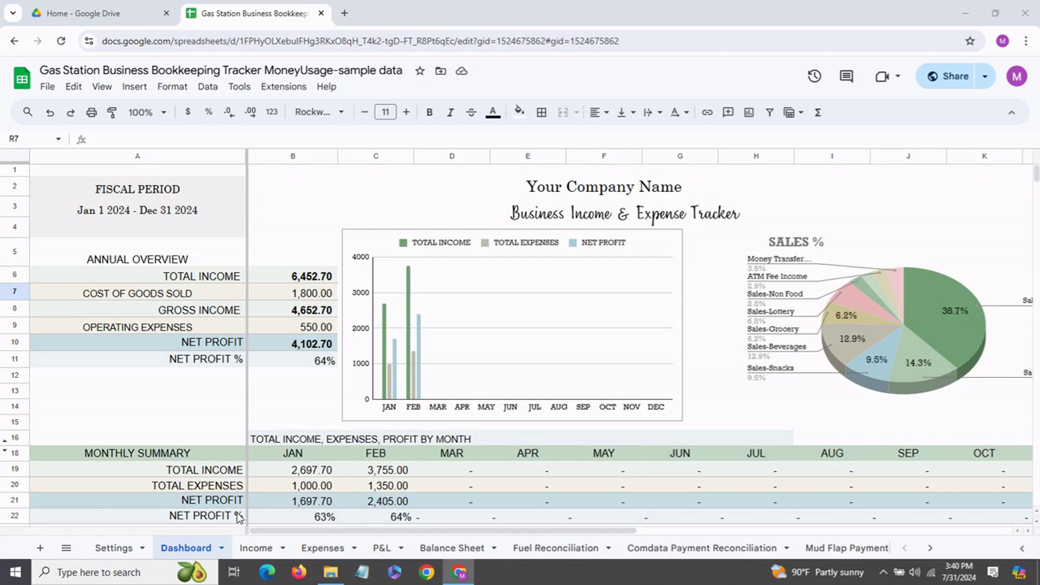
Step: Open the Settings sheet and review the income sources, operating expenses, cost of goods sold, fuel items and fuel tanks lists
click(114, 548)
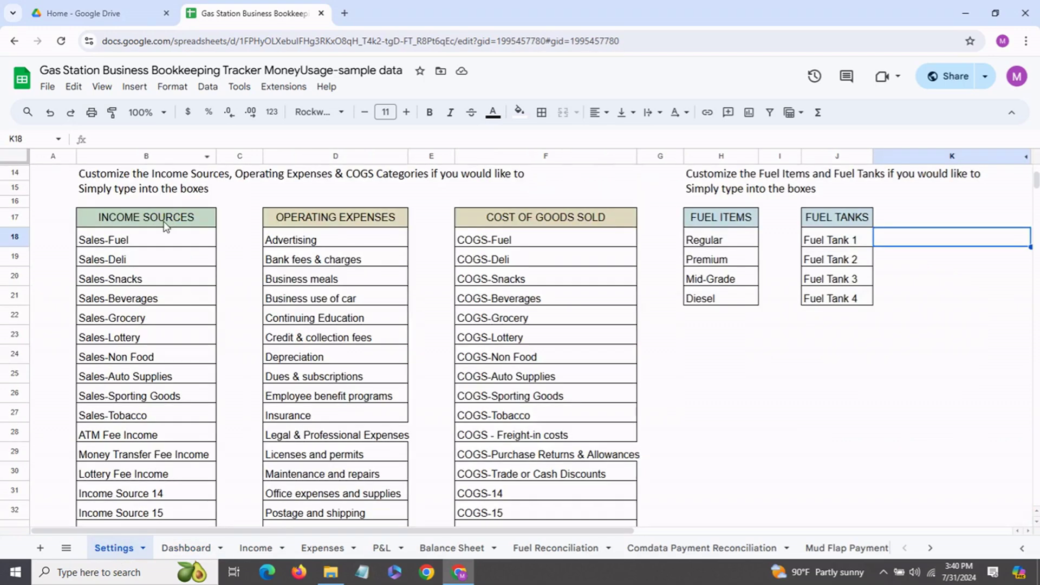
click(165, 225)
click(334, 220)
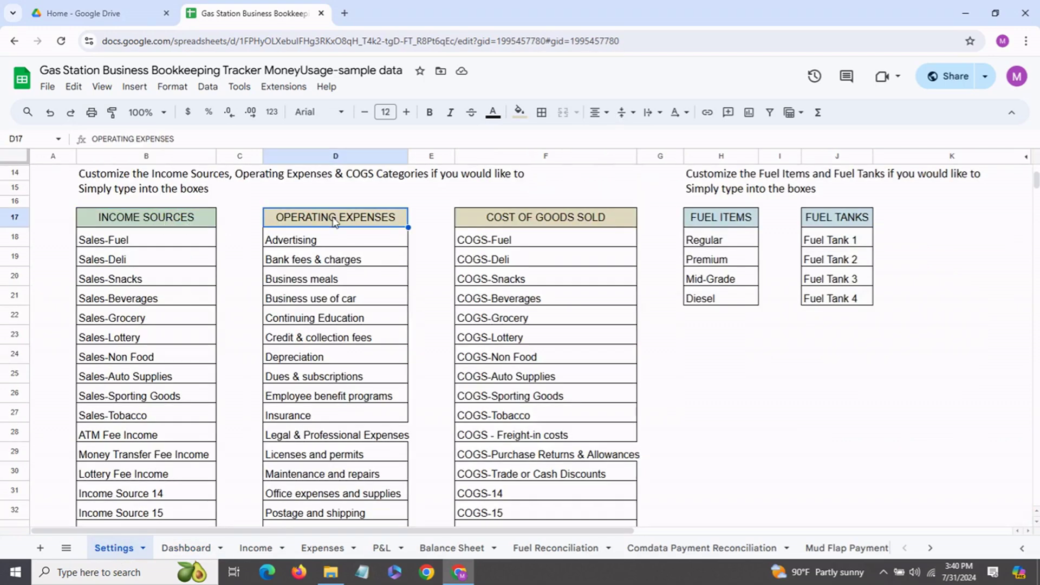
click(542, 223)
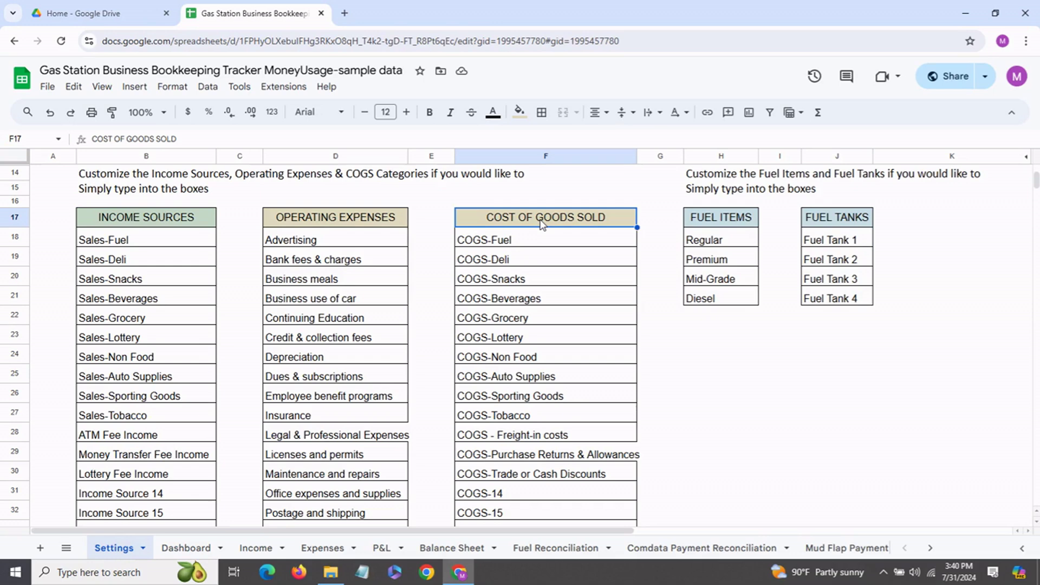
click(711, 223)
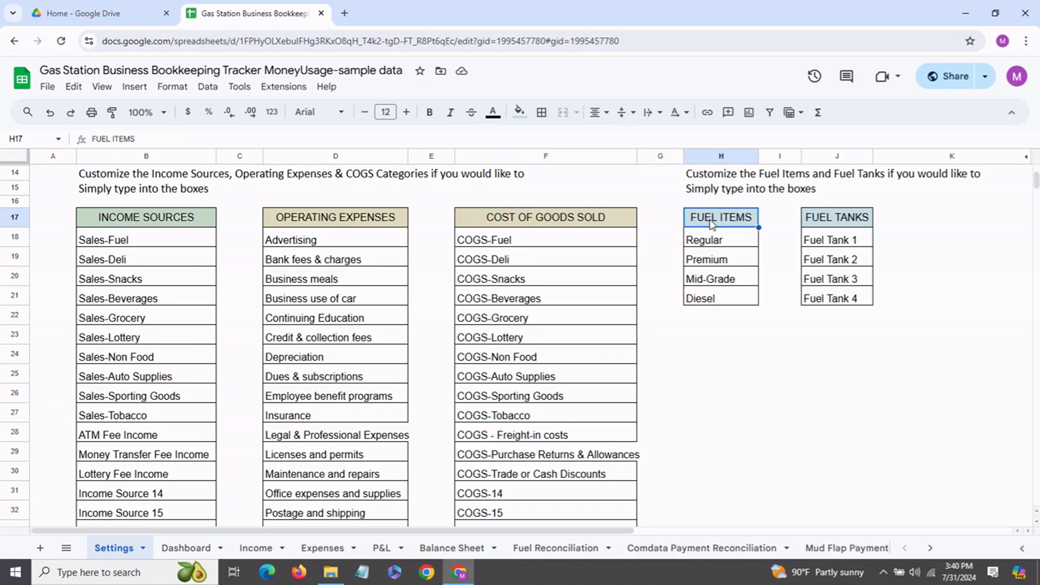
click(833, 225)
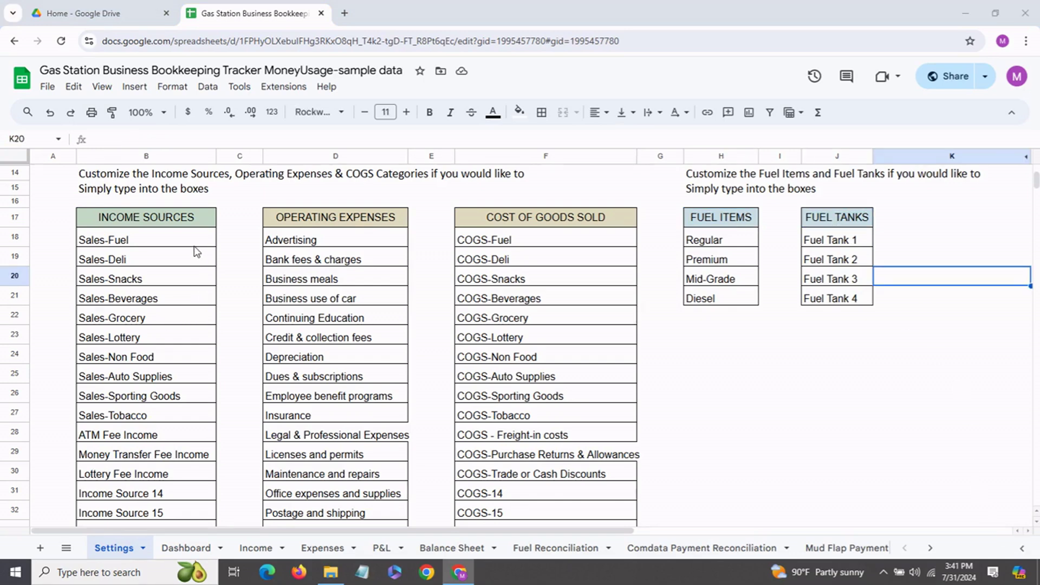
Step: Replace Income Source 14 in the income sources list with Confectionery
scroll(196, 252, up, 2)
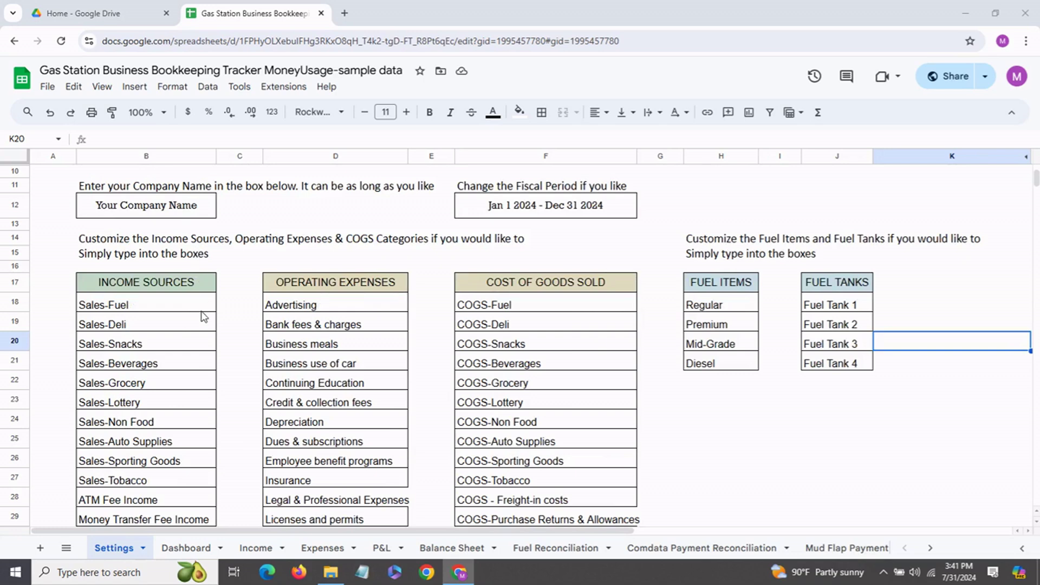
scroll(203, 316, down, 2)
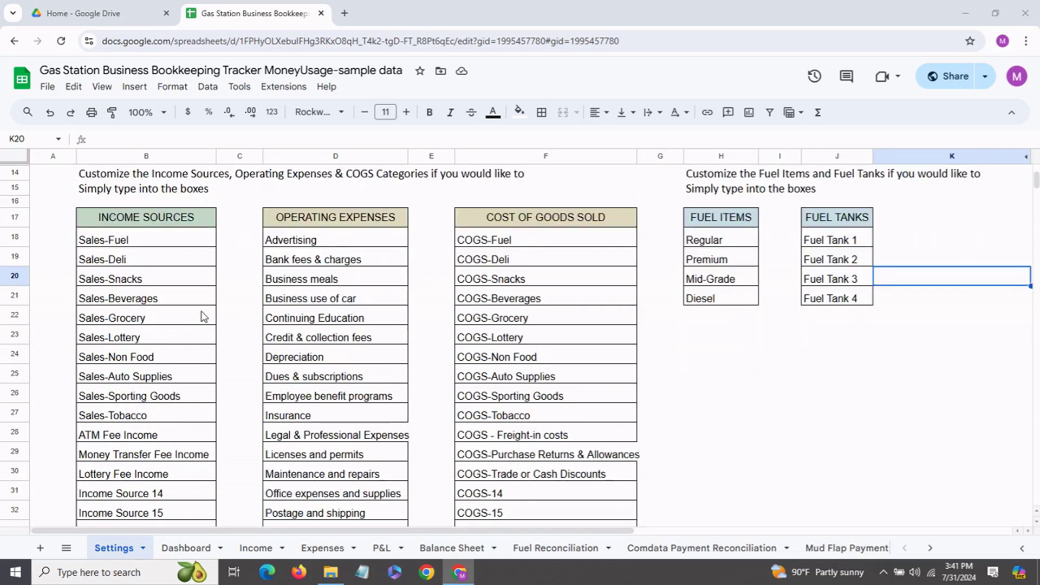
scroll(202, 316, down, 2)
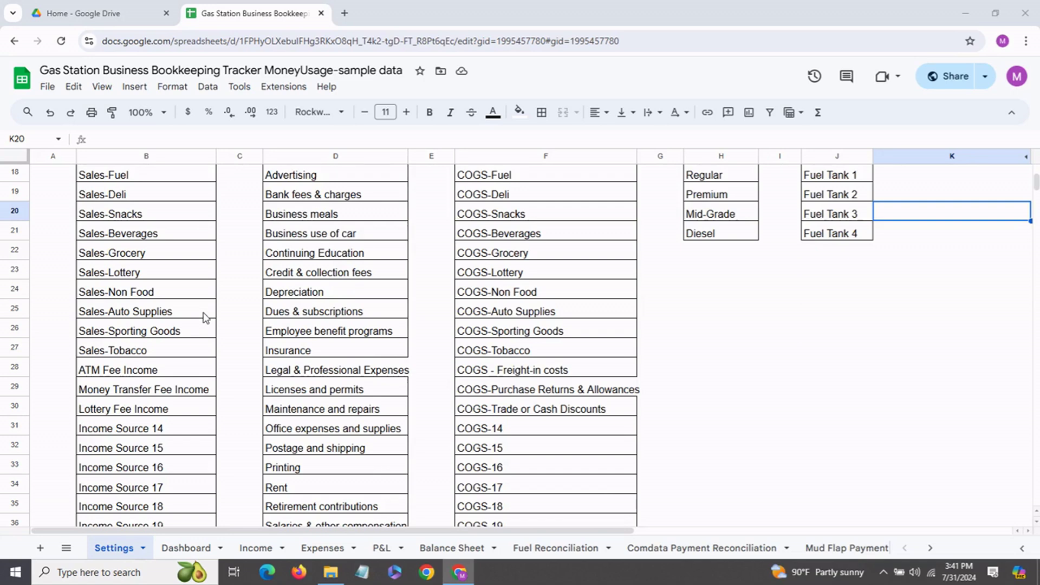
click(167, 429)
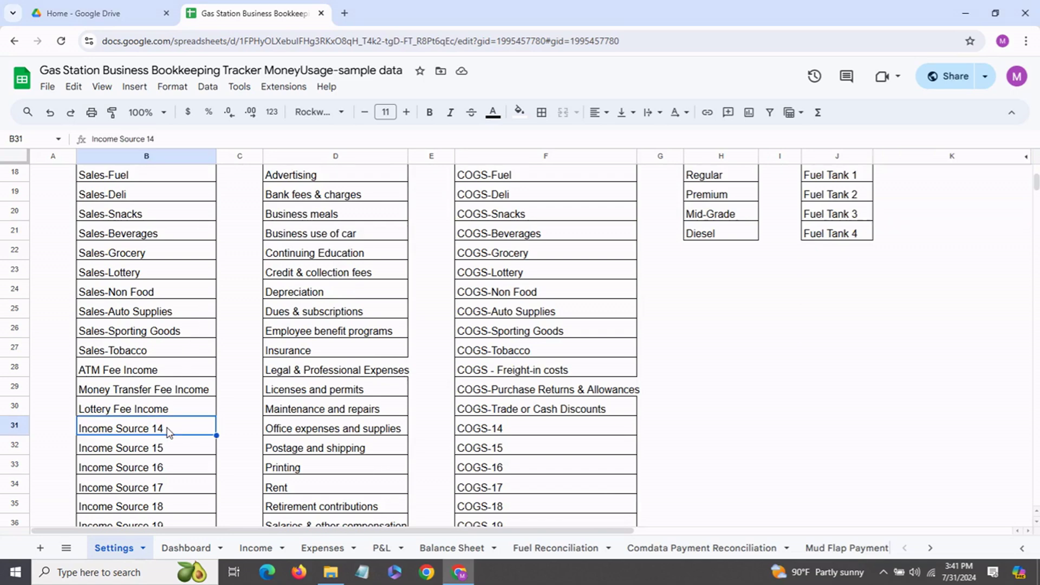
text(Con)
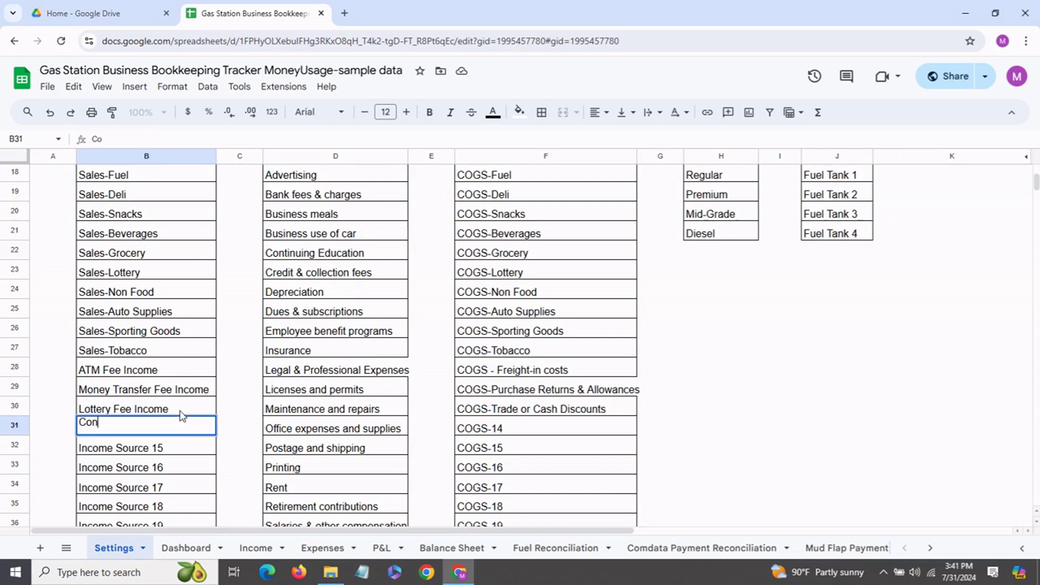
text(fectionery)
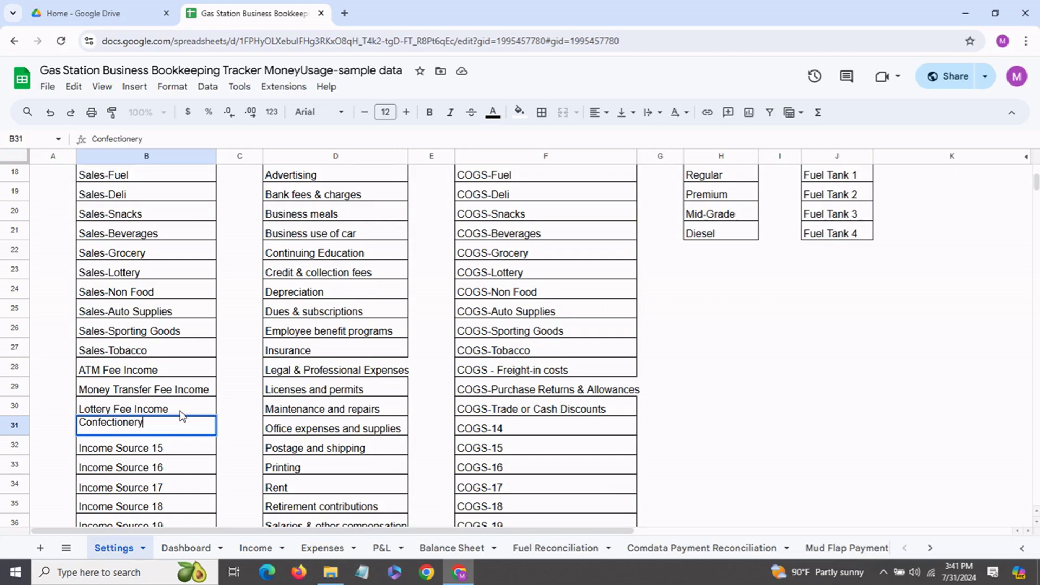
key(Return)
Step: Check the customizable operating expense, cost of goods sold, fuel item and fuel tank categories beside the income sources
scroll(372, 304, up, 3)
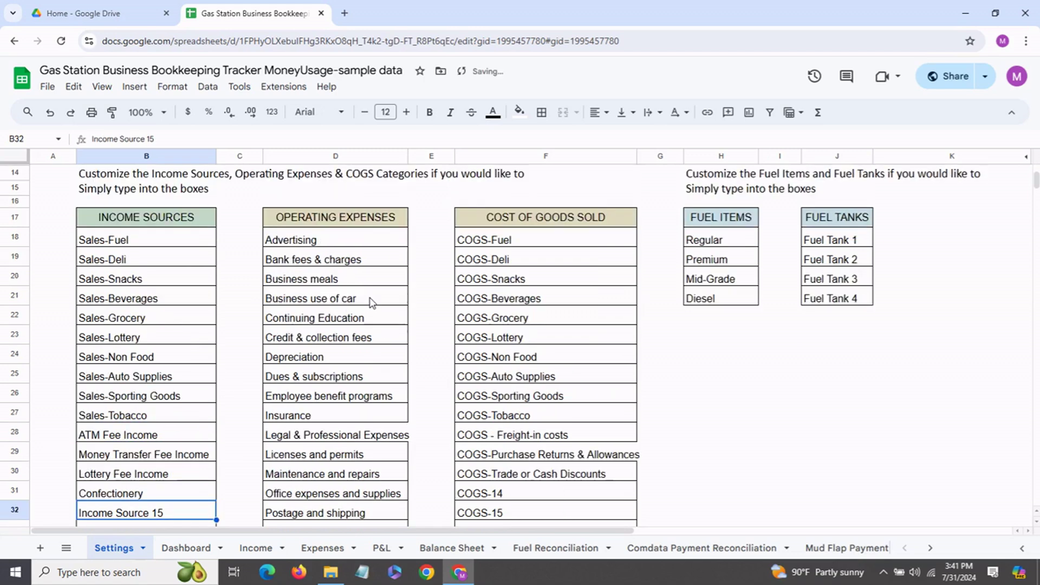
click(381, 224)
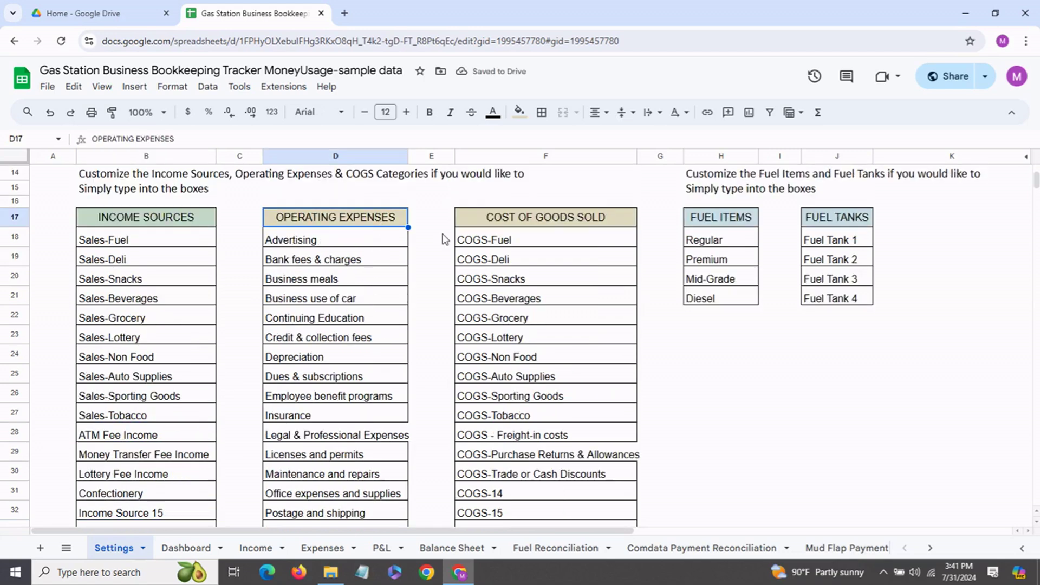
click(523, 240)
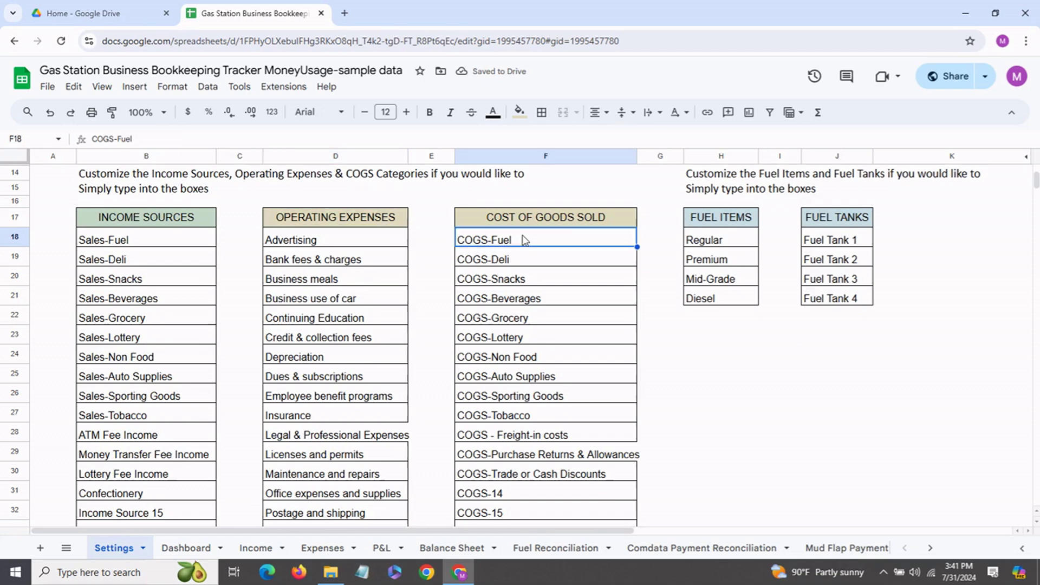
click(703, 241)
click(813, 243)
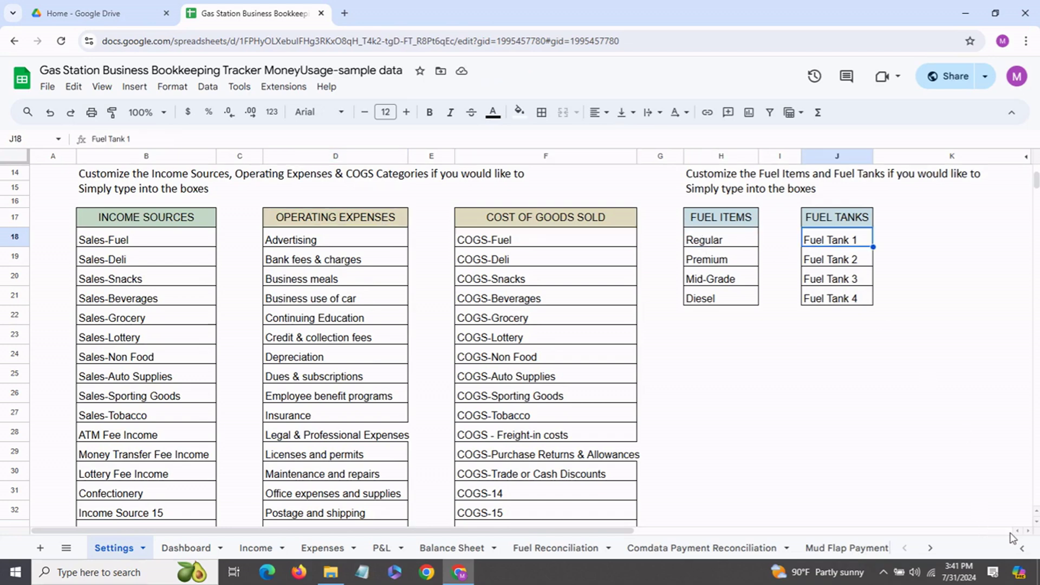
Step: Open the Dashboard sheet and examine the annual overview, the income and expense chart and the sales percentage pie chart
key(ctrl+Page_Down)
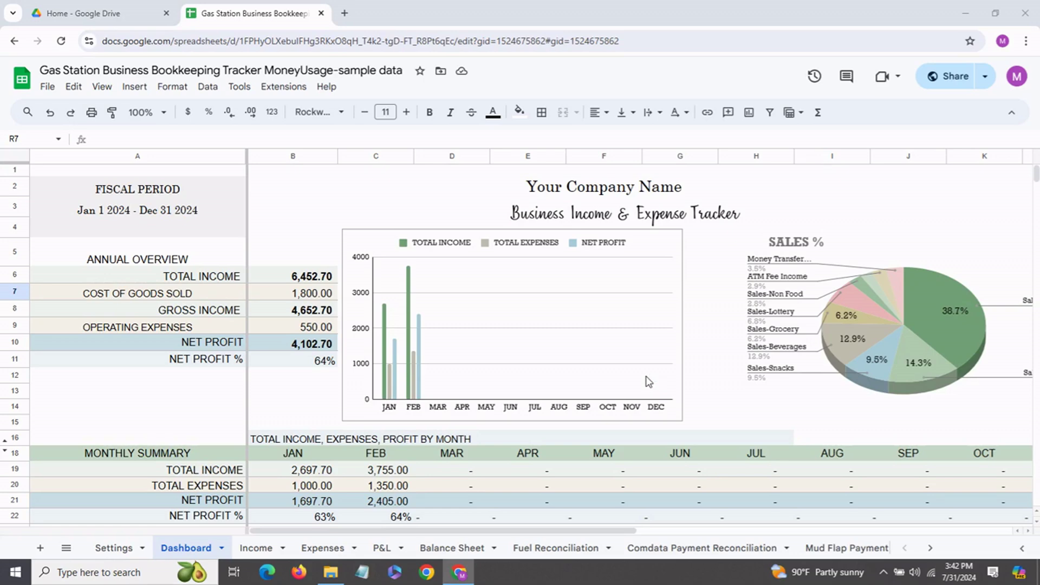
scroll(649, 381, down, 2)
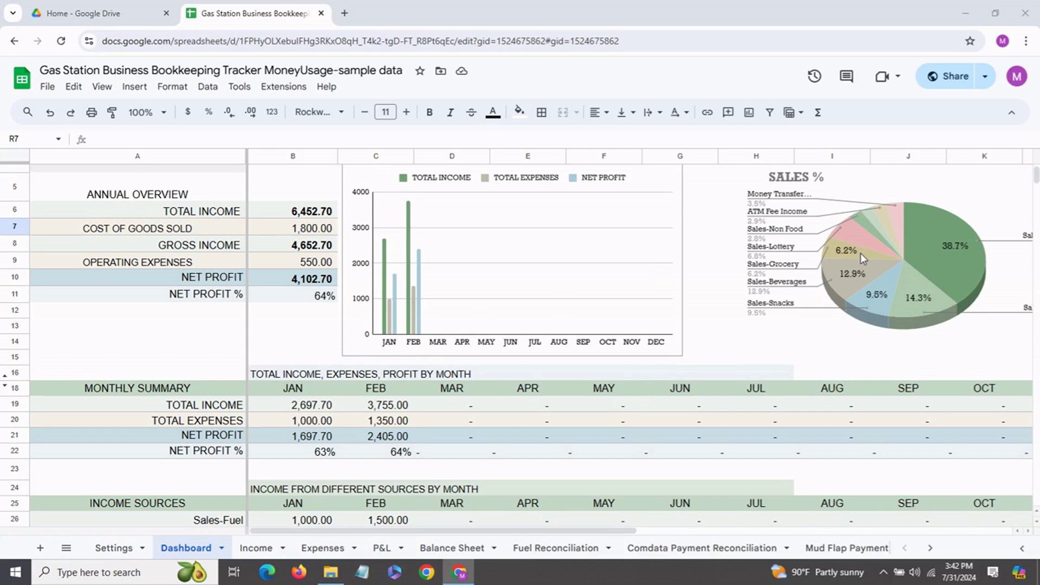
click(849, 271)
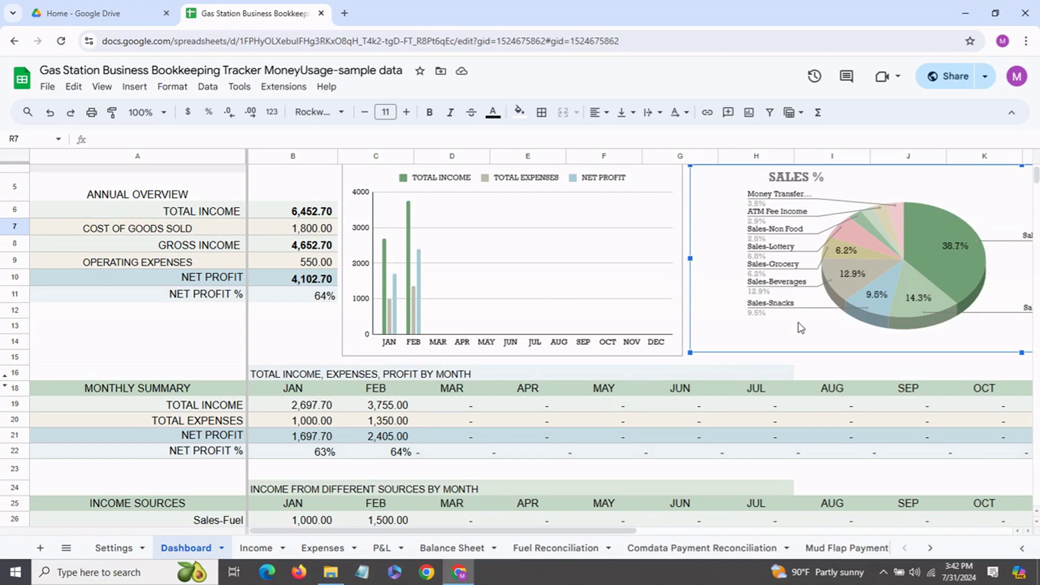
Step: Review the Dashboard's monthly tables for income sources, cost of goods sold, gross profit and operating expenses
scroll(469, 452, down, 5)
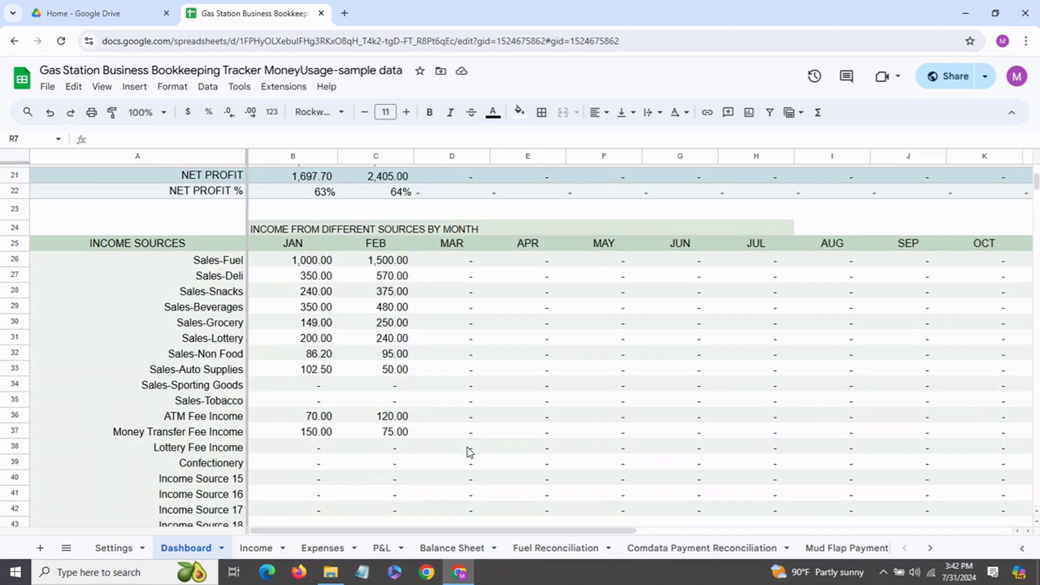
scroll(469, 453, down, 1)
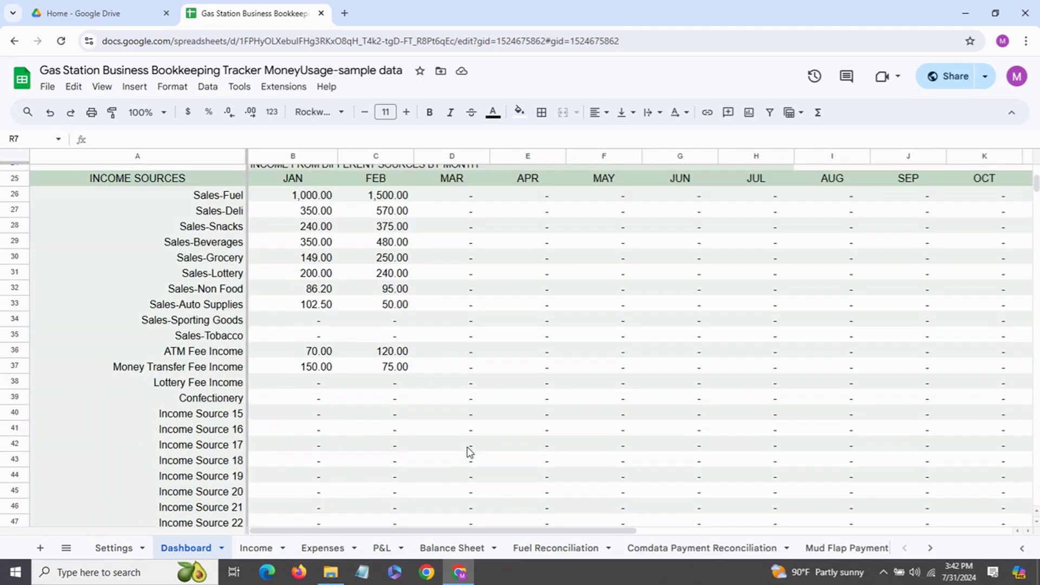
scroll(469, 452, down, 10)
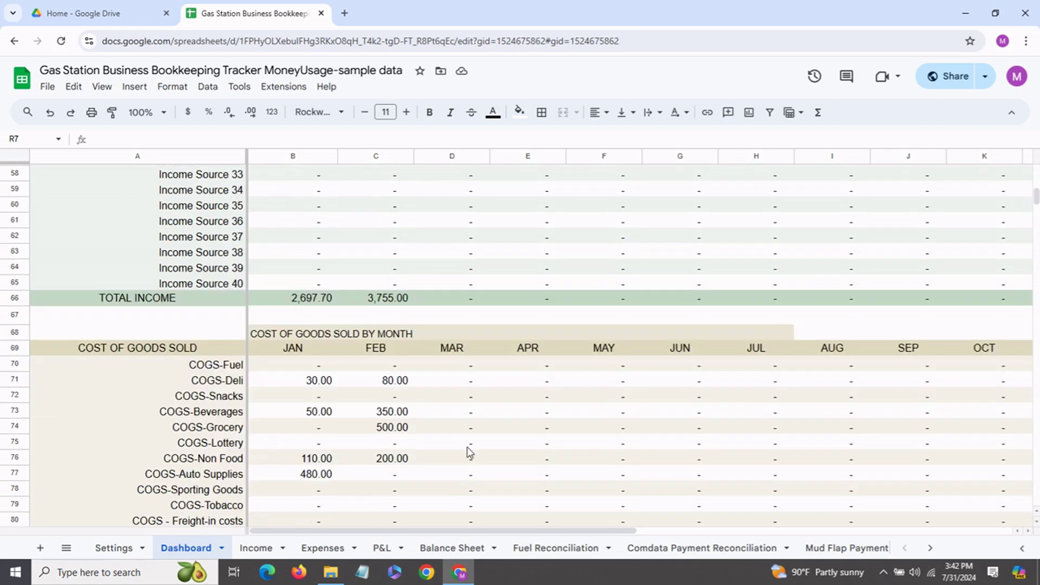
scroll(470, 453, down, 3)
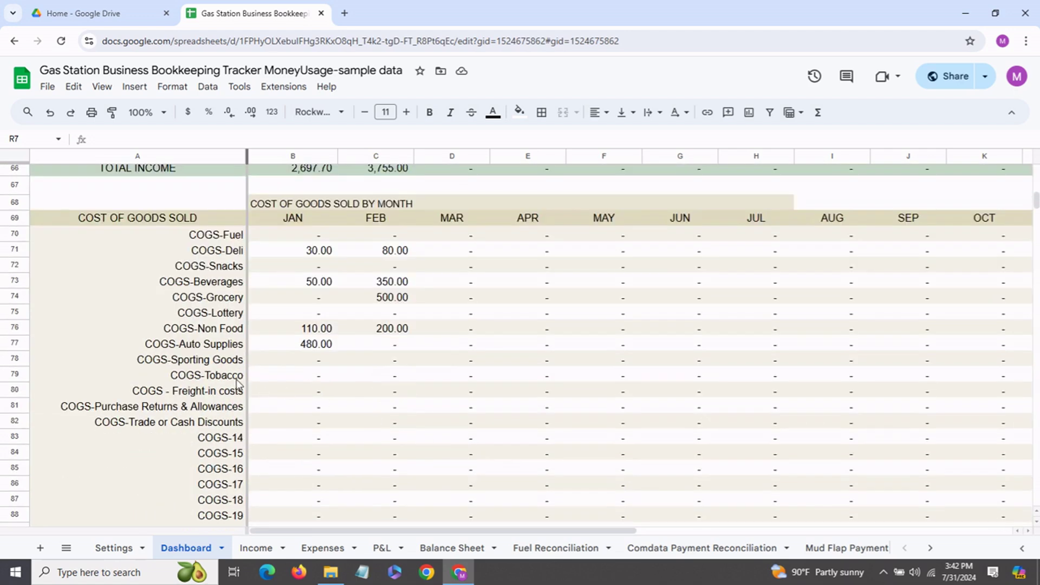
scroll(357, 439, down, 11)
scroll(365, 443, down, 7)
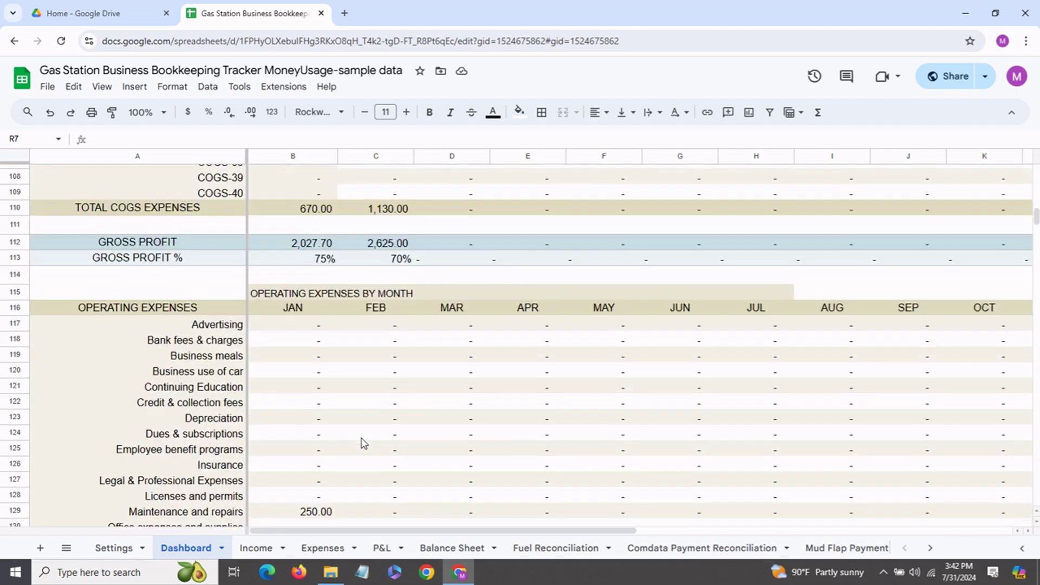
scroll(362, 442, down, 10)
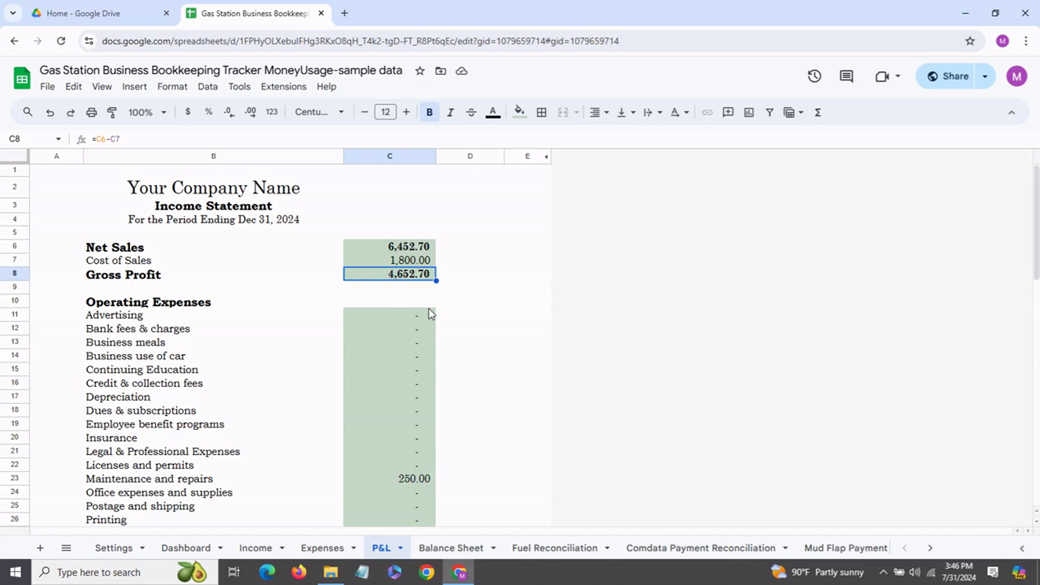
Step: Read through the income statement on the P&L sheet from net sales down to net income
scroll(446, 323, down, 8)
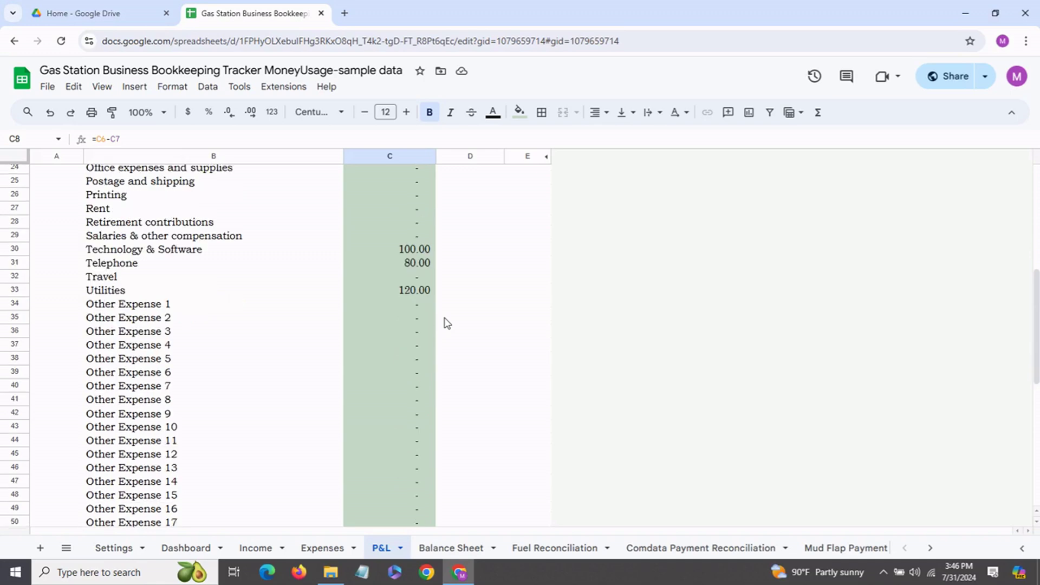
scroll(446, 323, down, 8)
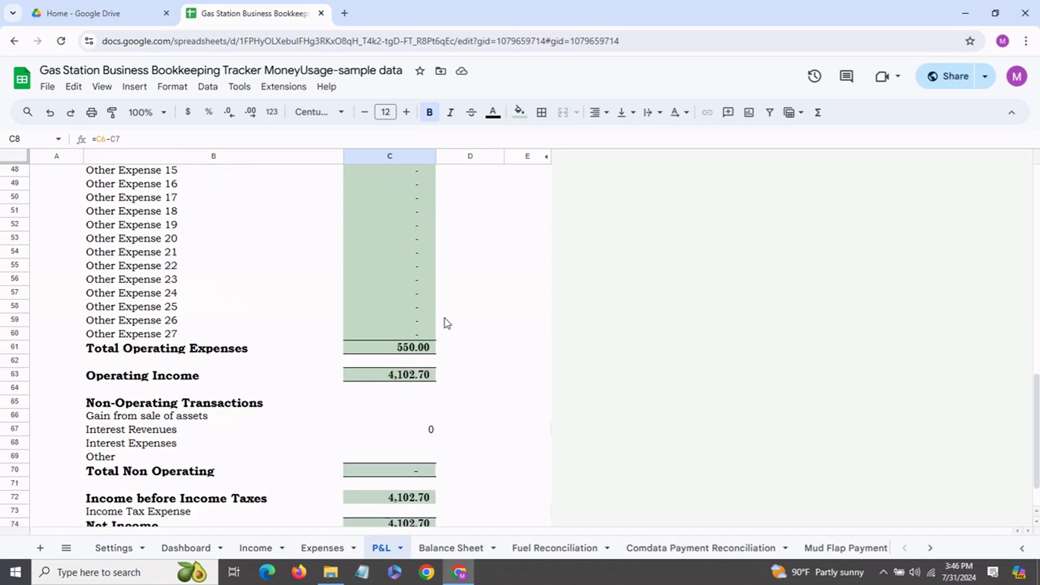
scroll(446, 323, down, 2)
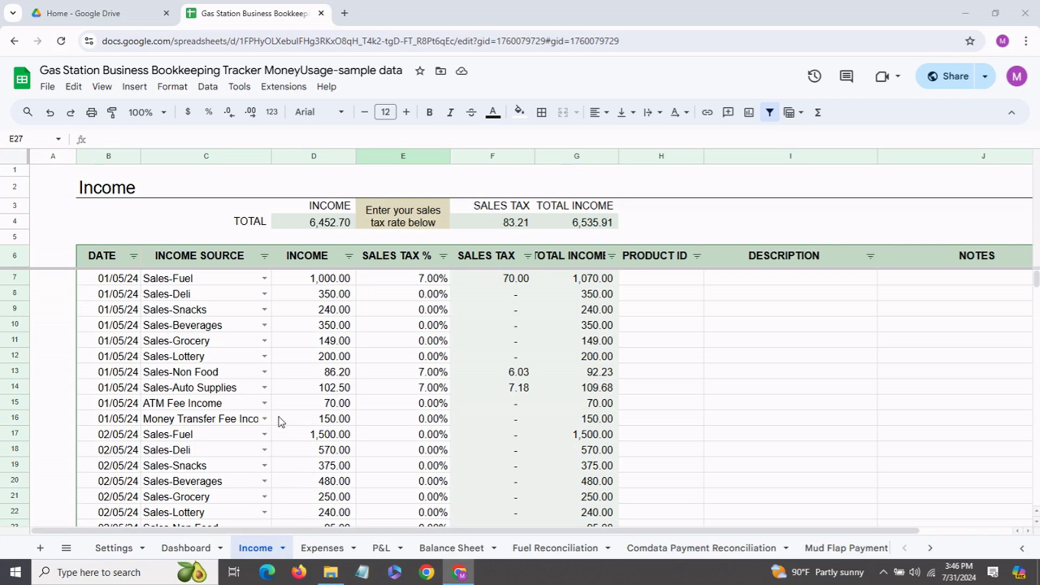
Step: Enter March 31 as the date in the first empty row of the Income sheet
scroll(281, 422, down, 5)
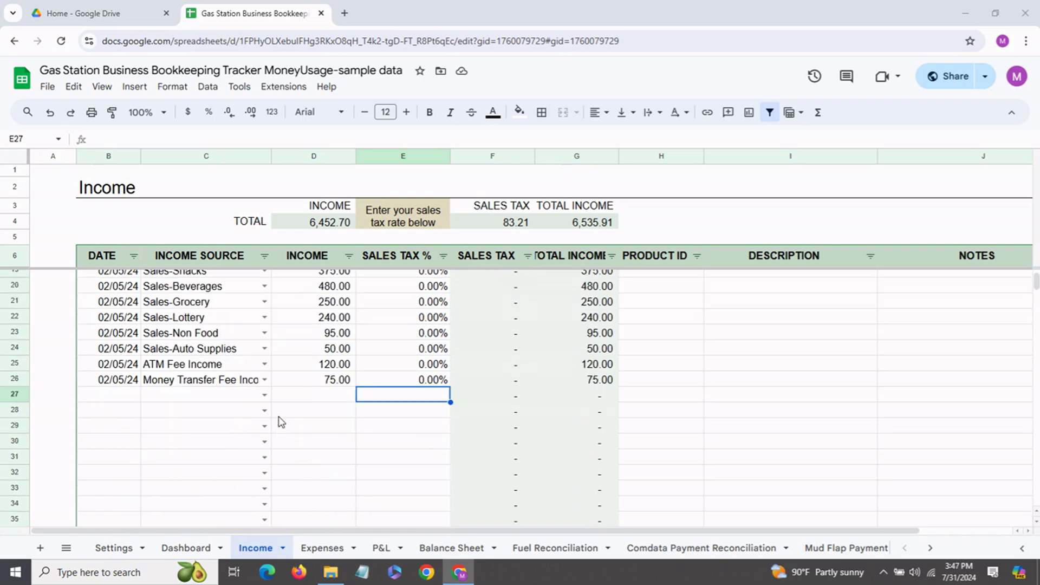
click(128, 399)
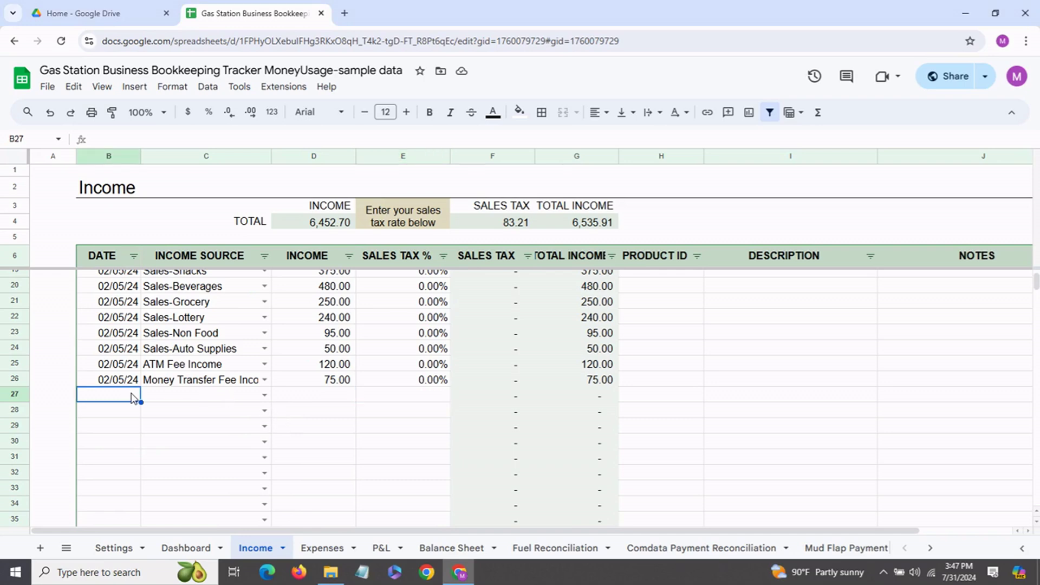
text(mar )
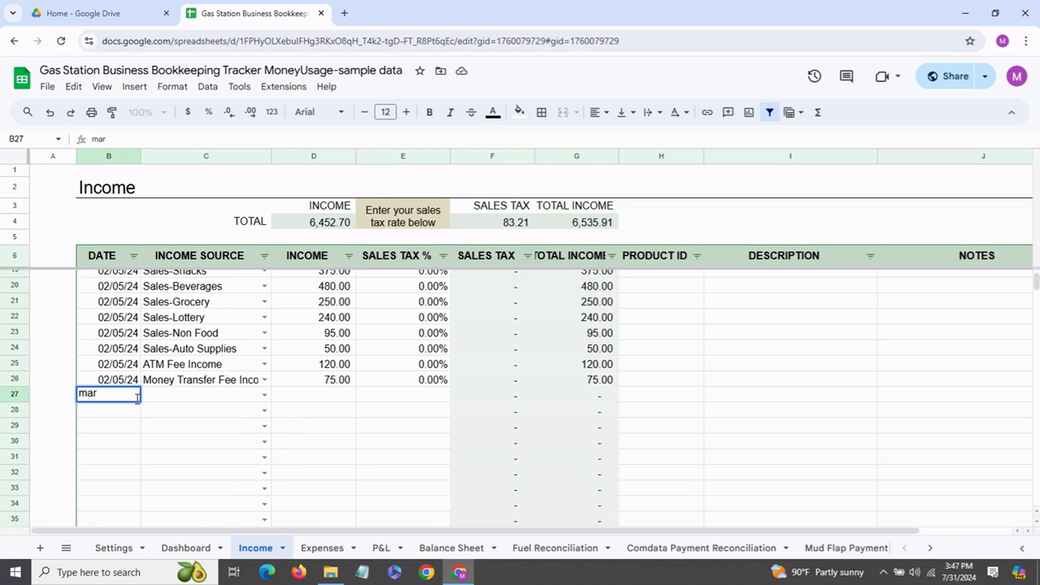
text(31)
key(Return)
Step: Set the March 31 entry's income source to Sales-Fuel and its income to 1500
click(180, 399)
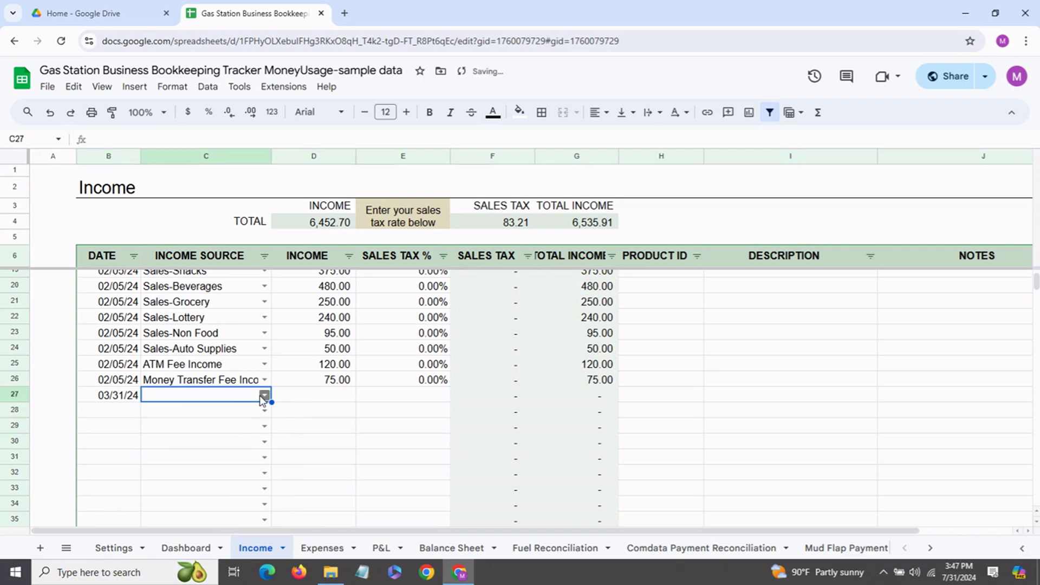
click(263, 396)
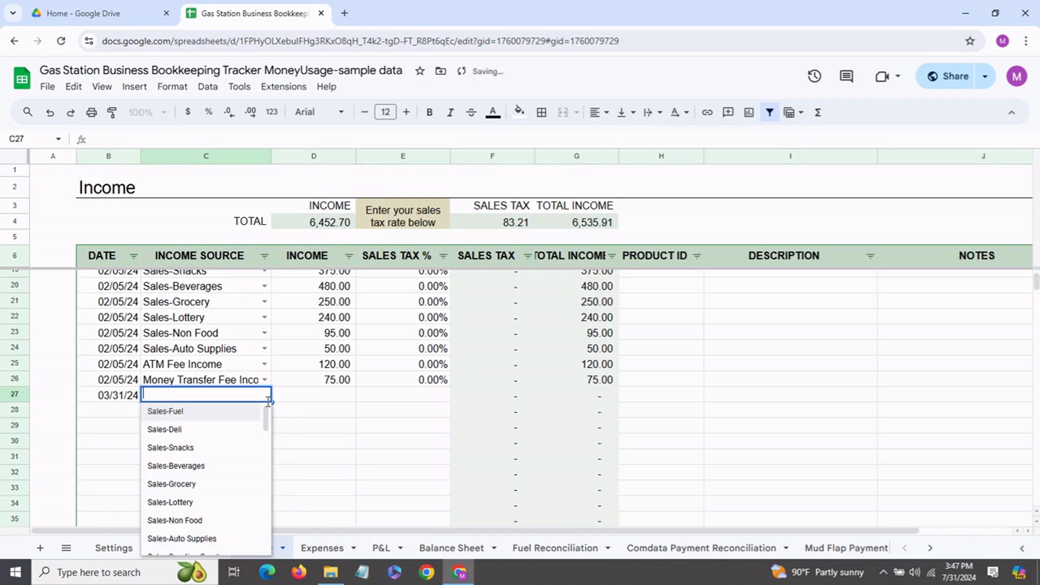
click(218, 419)
click(317, 400)
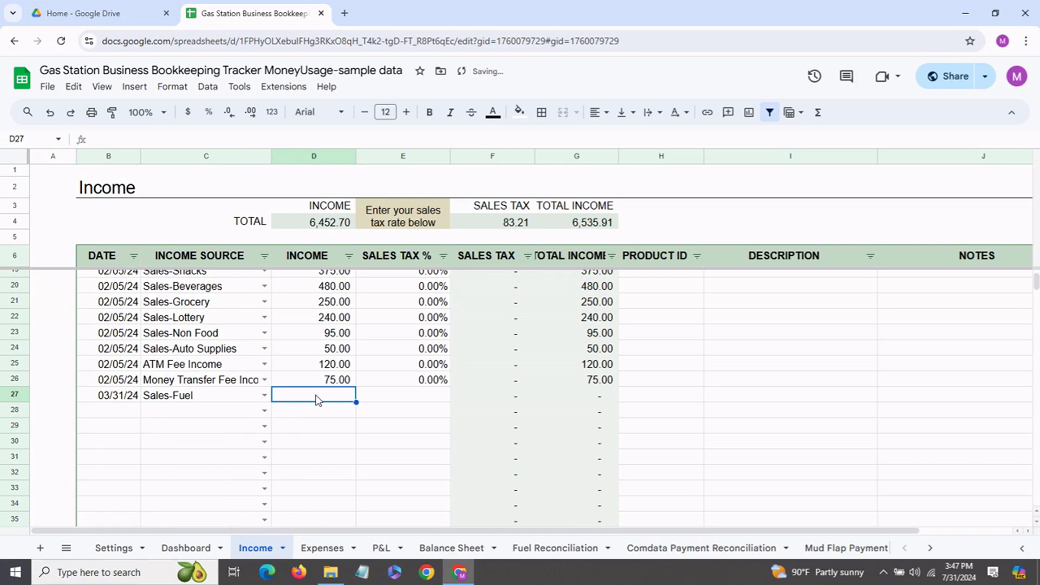
text(1500)
key(Return)
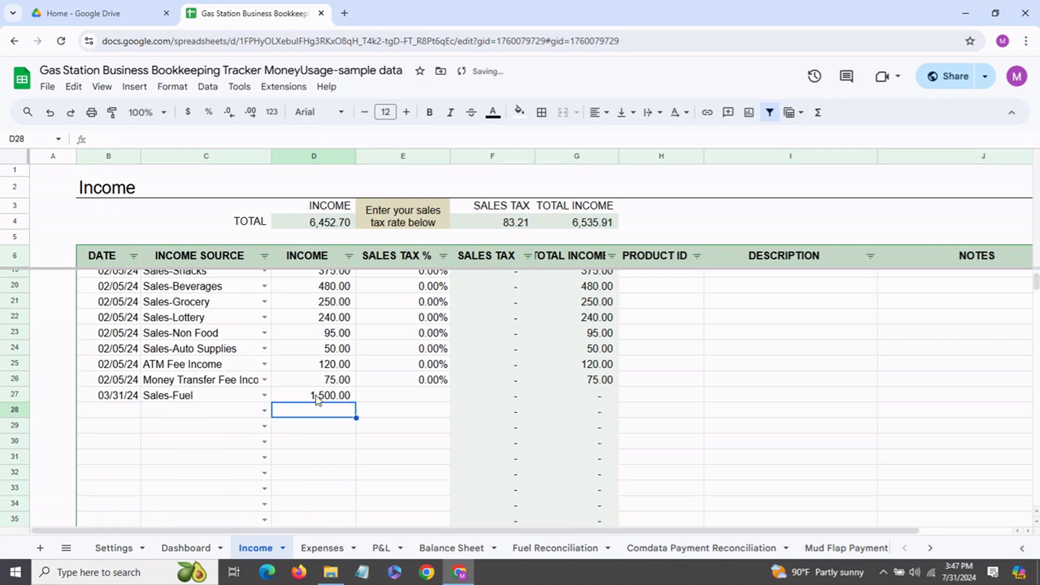
Step: Set the sales tax rate of the March 31 Sales-Fuel entry in the Income sheet to 5%
click(393, 397)
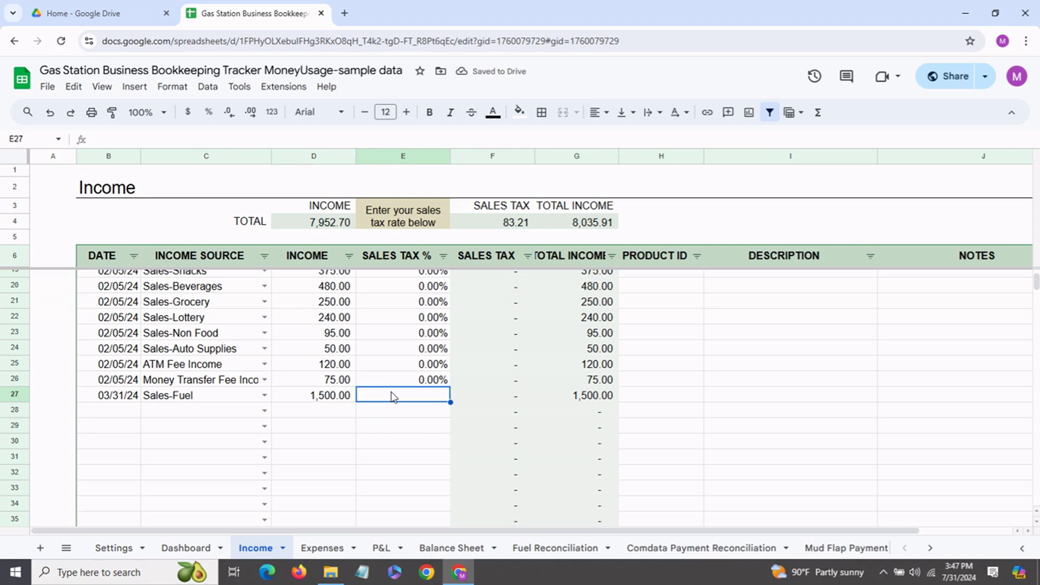
text(5)
key(Return)
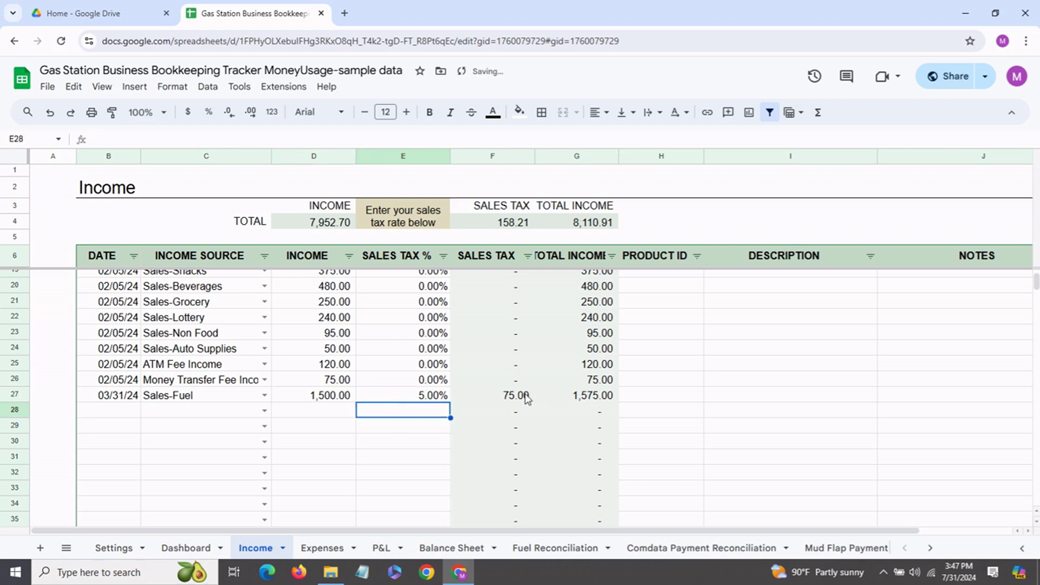
Step: Check the income, sales tax and total income totals above the Income table
click(578, 228)
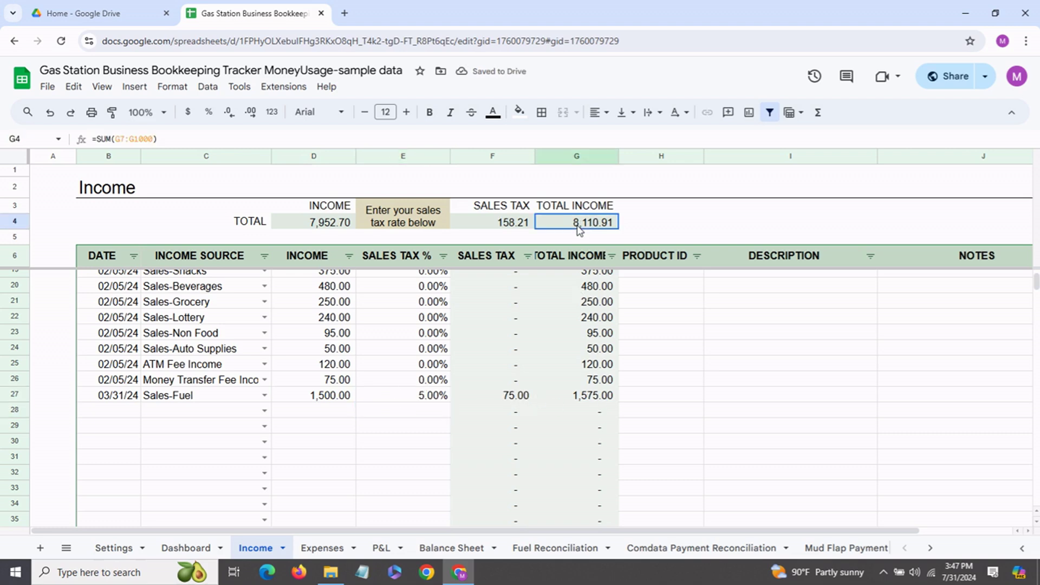
click(317, 225)
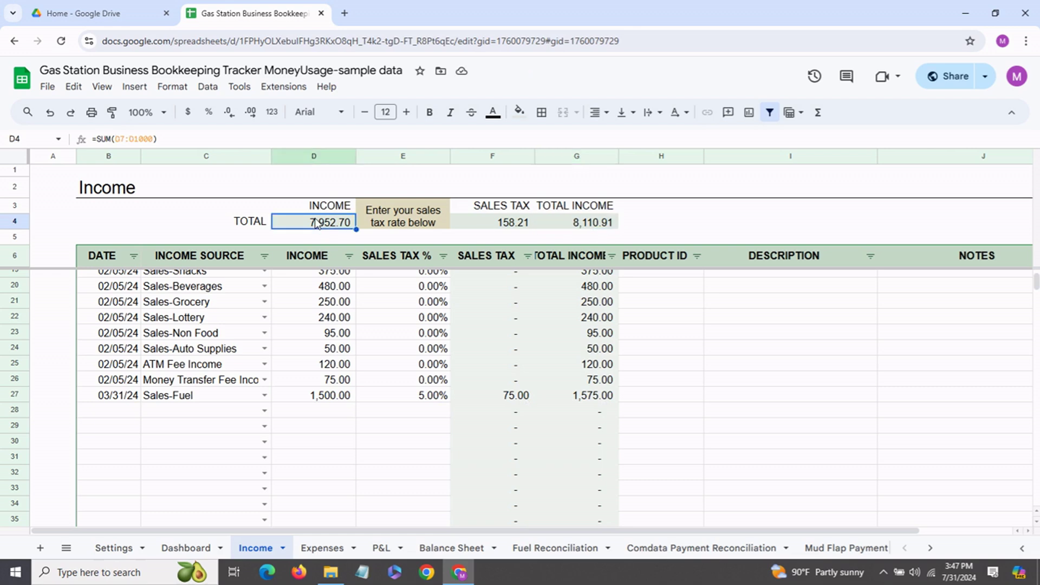
click(480, 223)
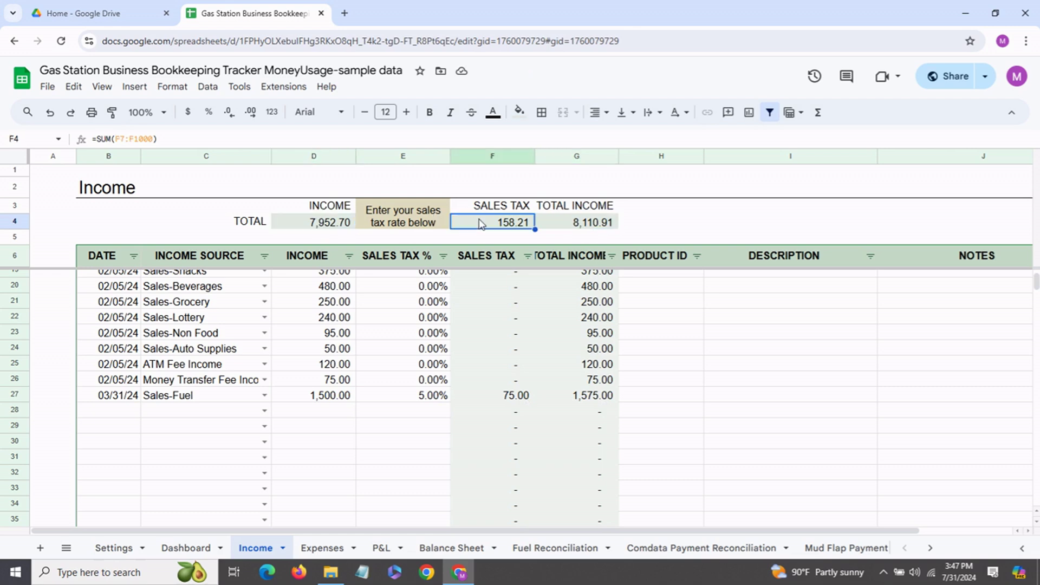
Step: Check the Dashboard's March Sales-Fuel income, March monthly summary and annual overview for the new sale
click(187, 549)
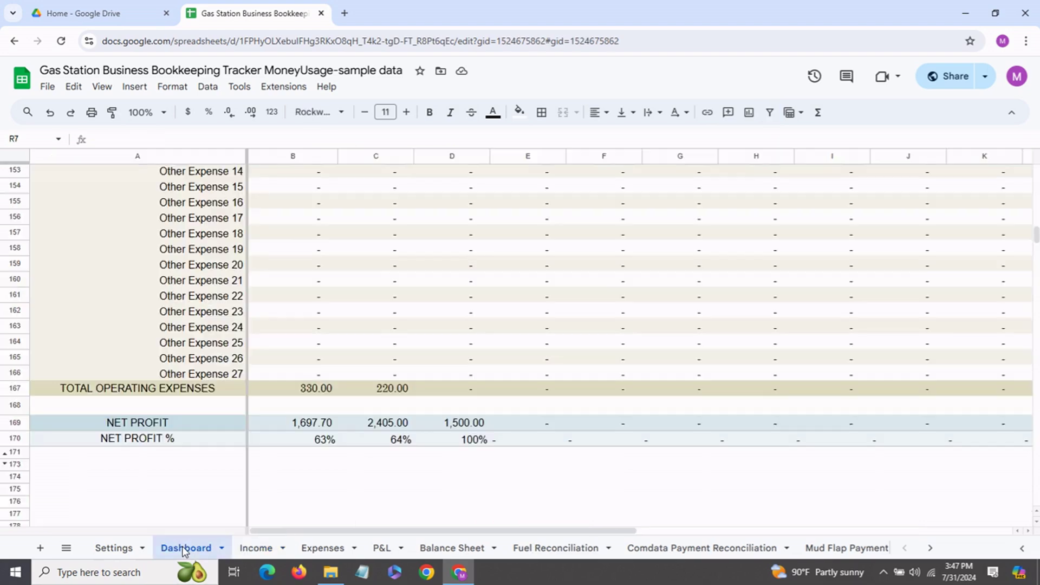
scroll(479, 330, up, 6)
scroll(479, 330, up, 20)
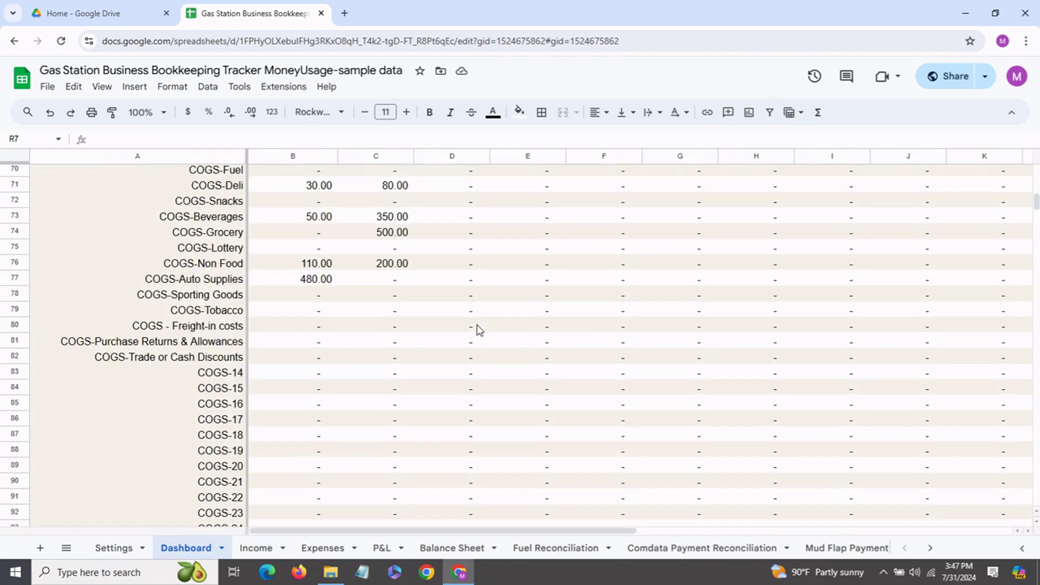
scroll(479, 329, up, 6)
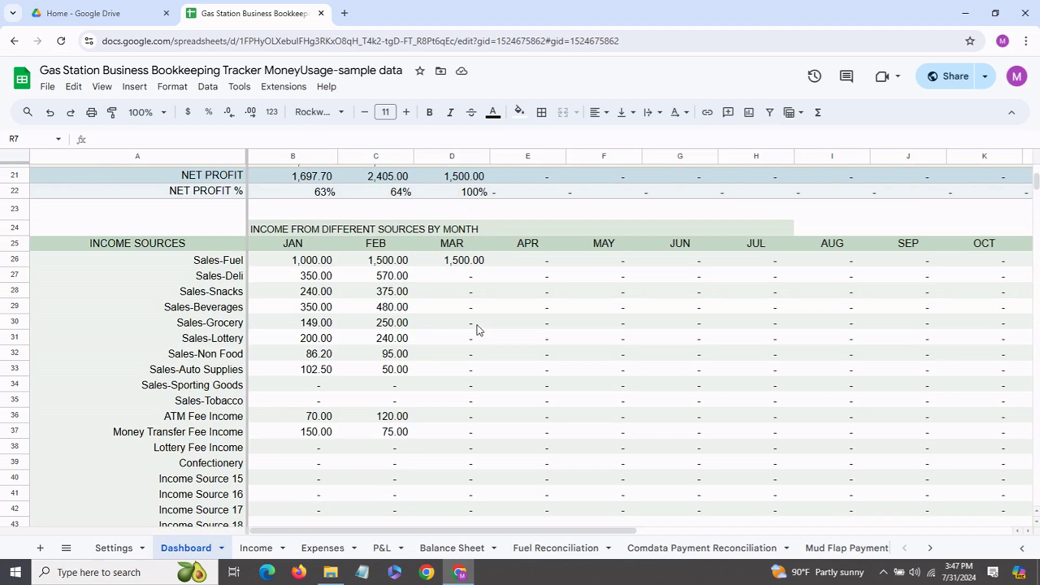
click(470, 262)
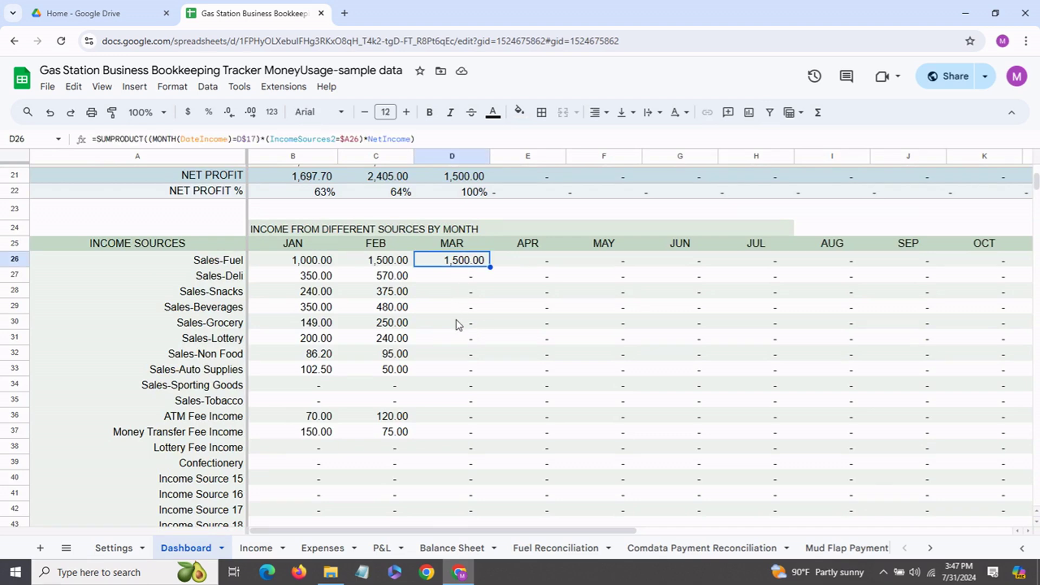
scroll(458, 324, up, 2)
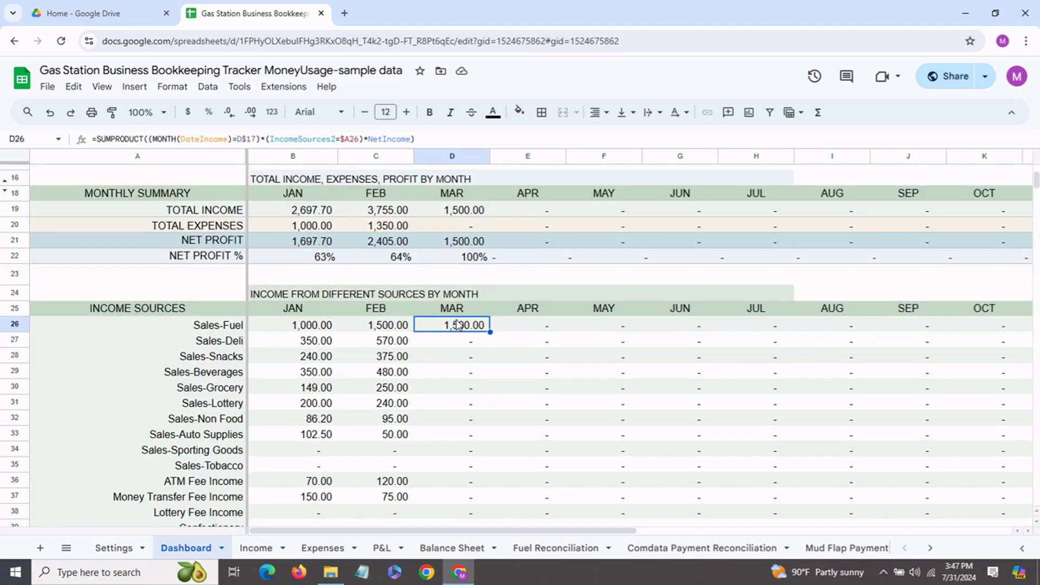
click(458, 217)
click(457, 242)
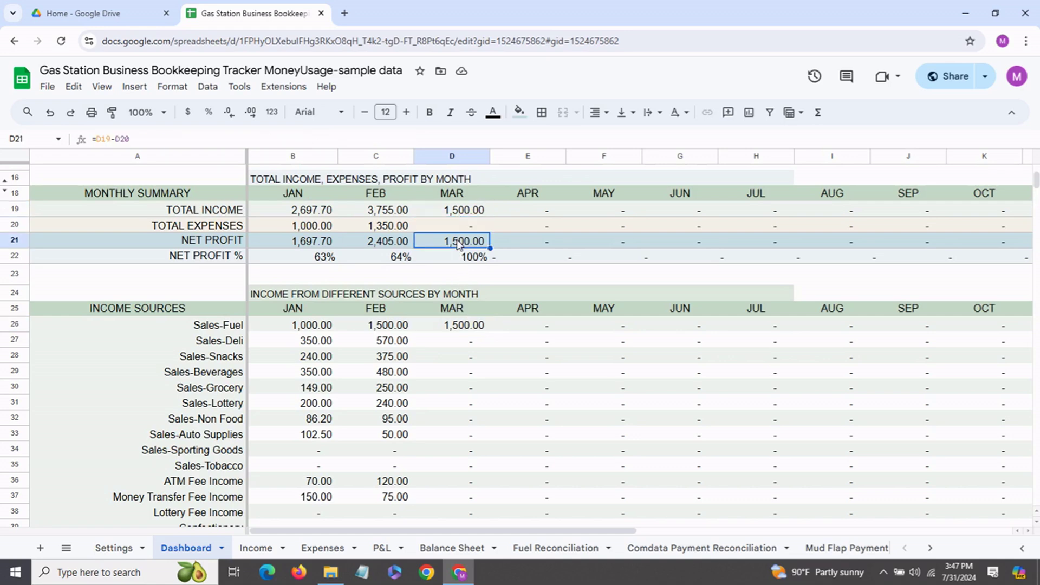
scroll(458, 244, up, 5)
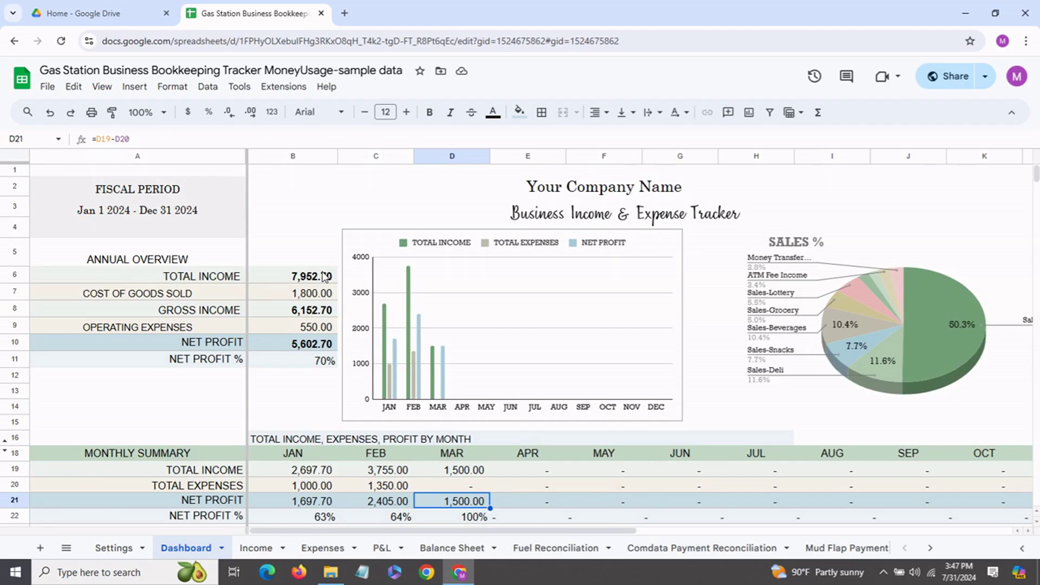
Step: Enter March 15 as the date in the first empty row of the Expenses sheet
click(321, 548)
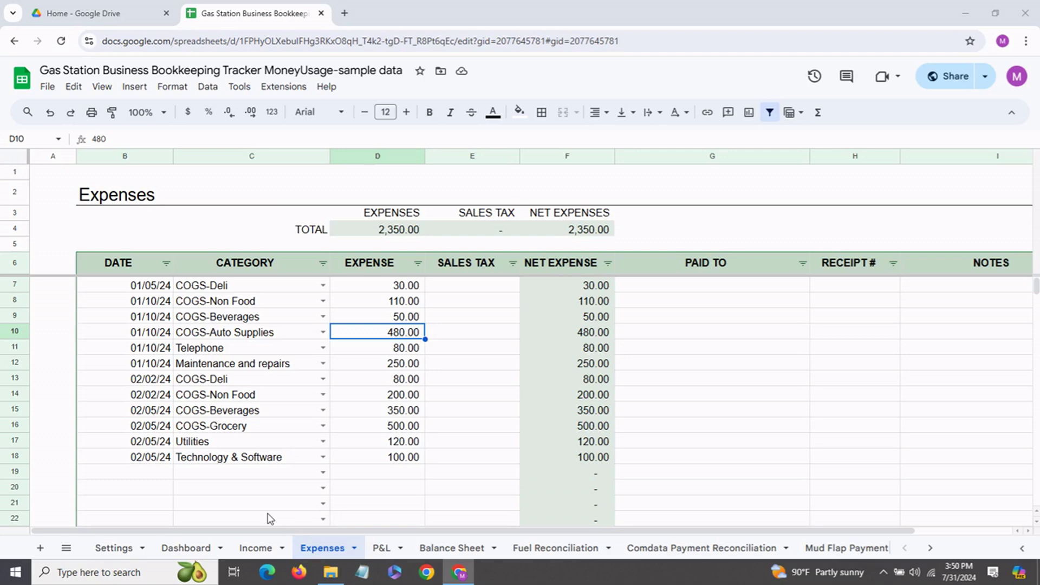
click(159, 473)
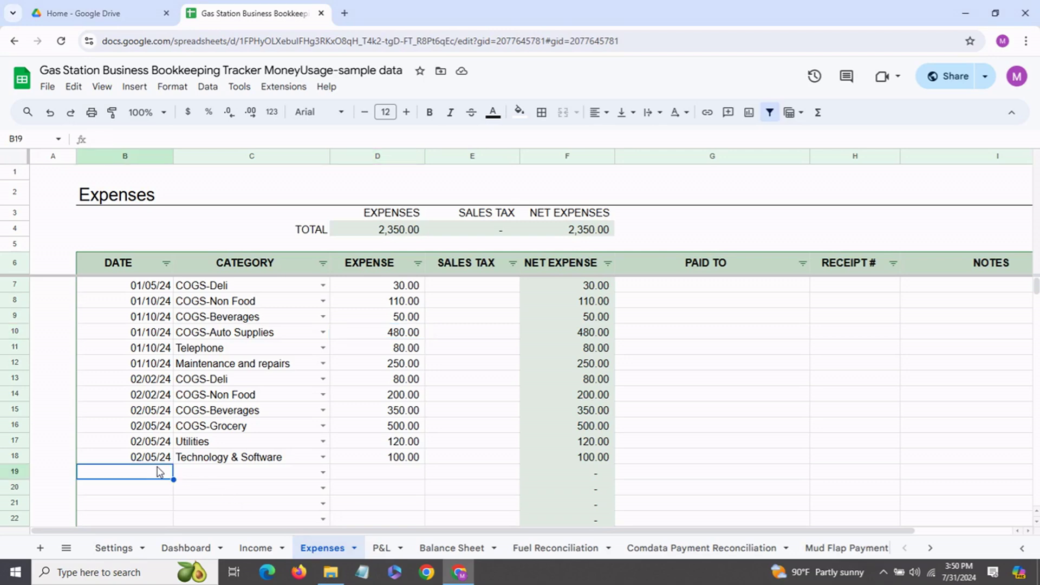
text(mar 15)
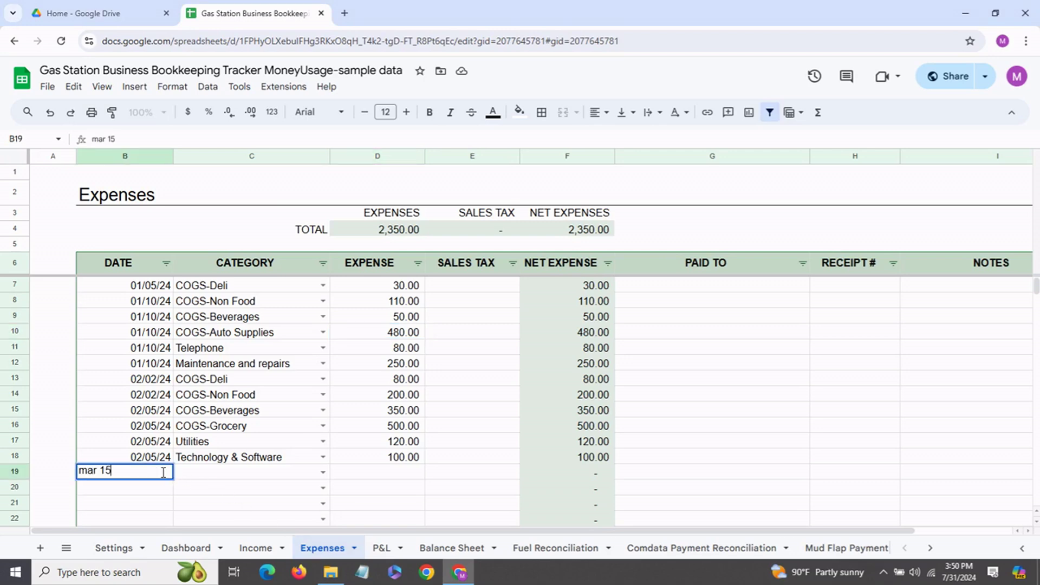
key(Return)
Step: Set the March 15 expense entry's category to Utilities and its expense amount to 80
click(206, 460)
click(239, 473)
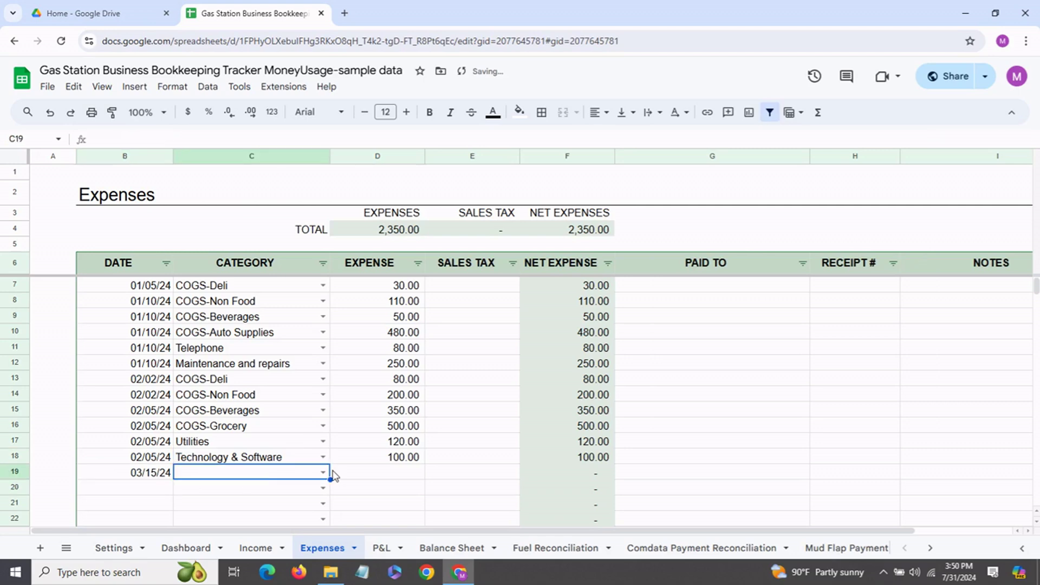
click(324, 472)
drag(326, 414, 309, 190)
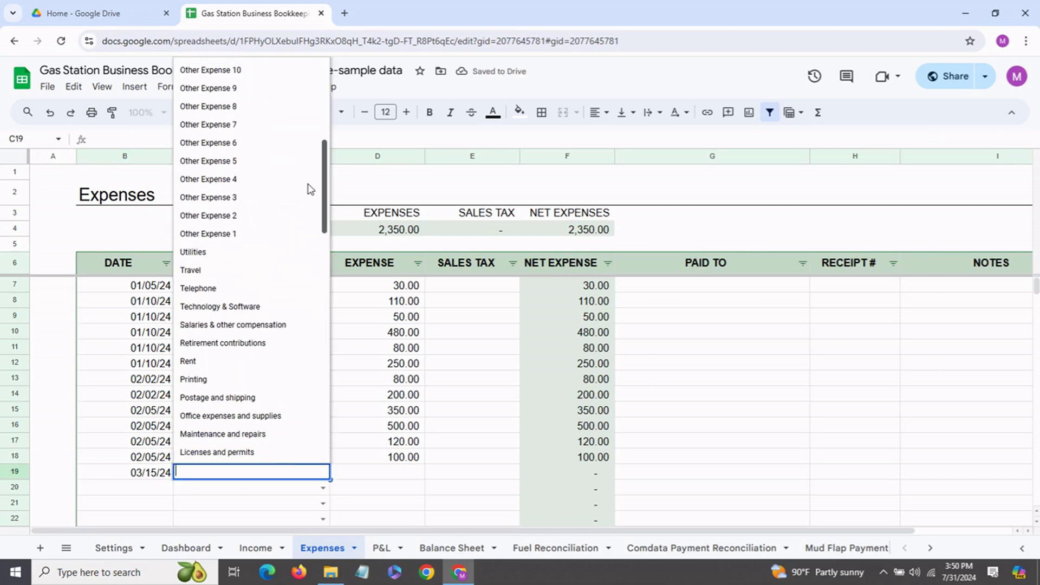
click(221, 244)
click(379, 475)
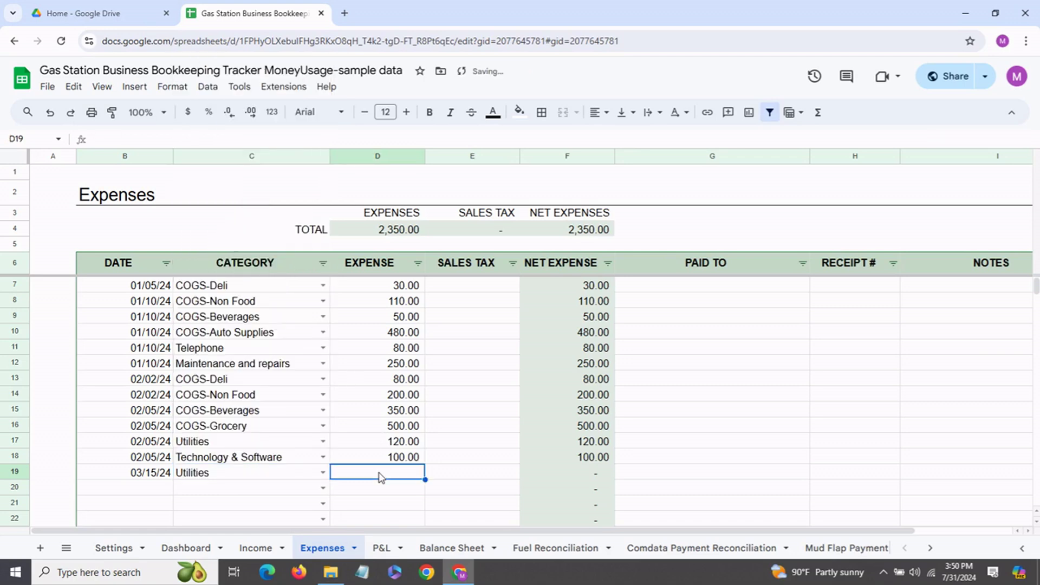
text(80)
key(Return)
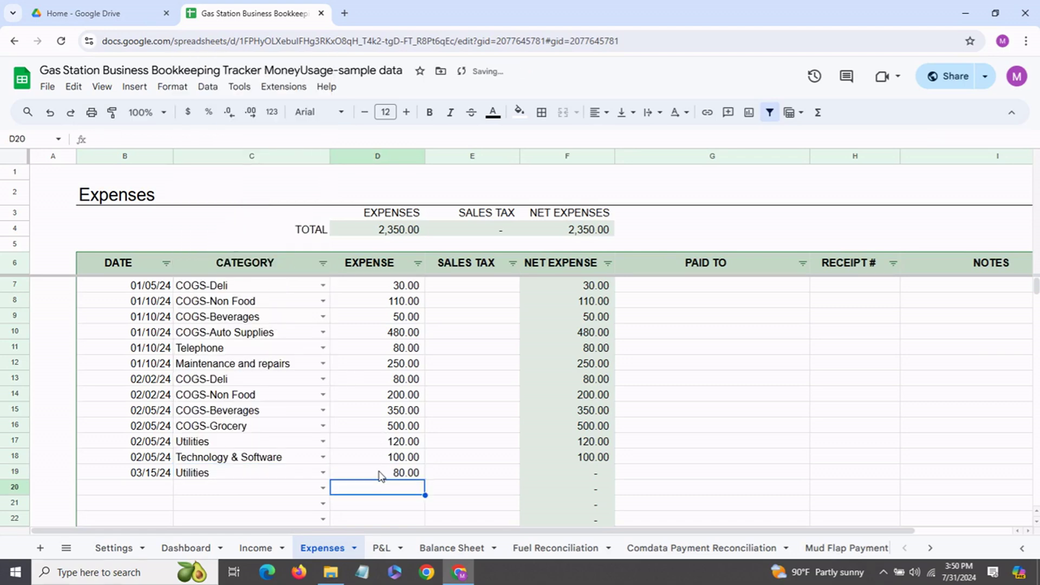
Step: Check the Expenses sheet totals, then the Dashboard's March expenses and net profit and its annual net profit
click(556, 233)
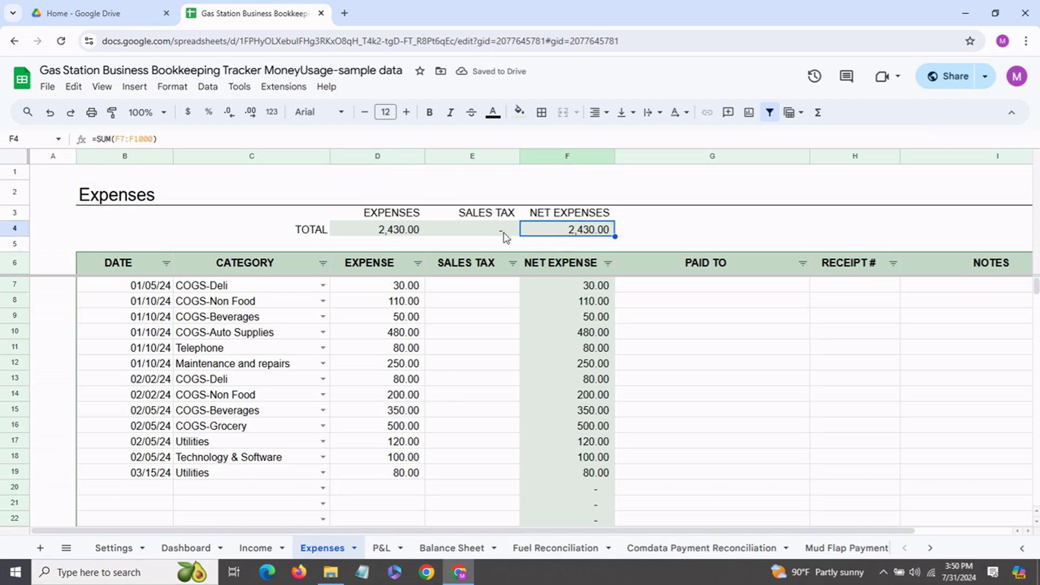
click(400, 232)
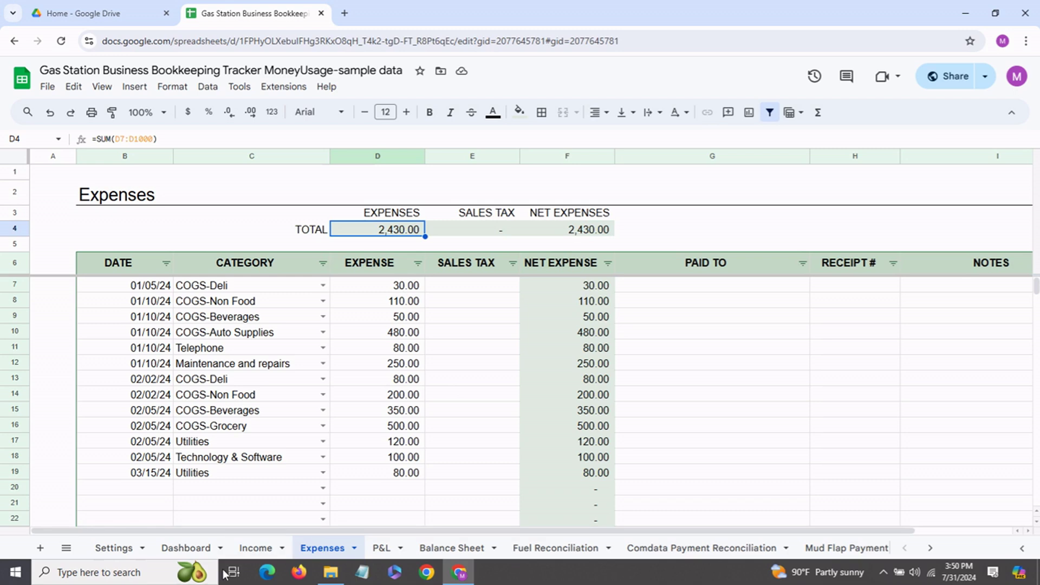
click(196, 547)
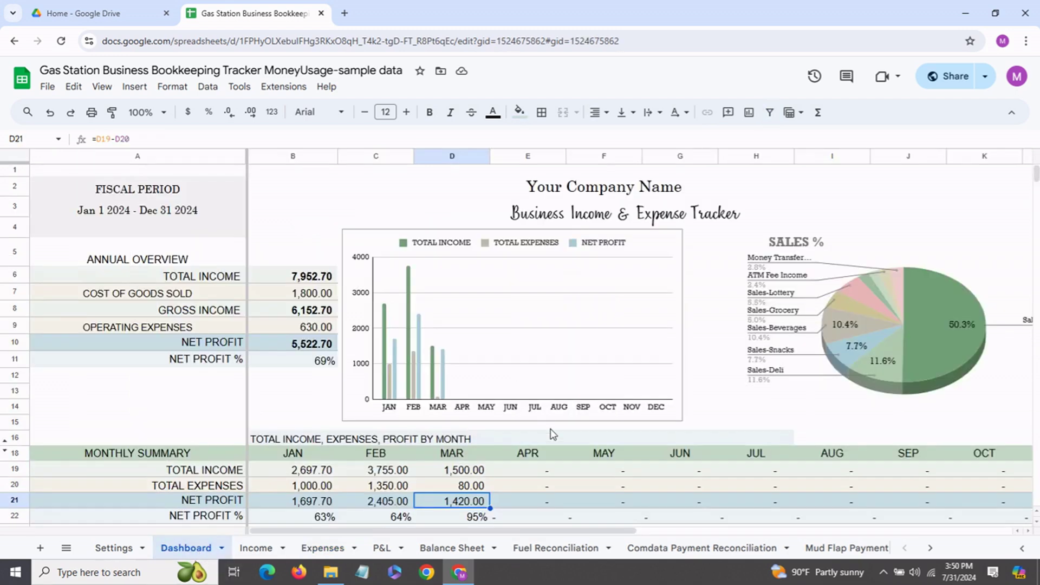
scroll(555, 449, down, 1)
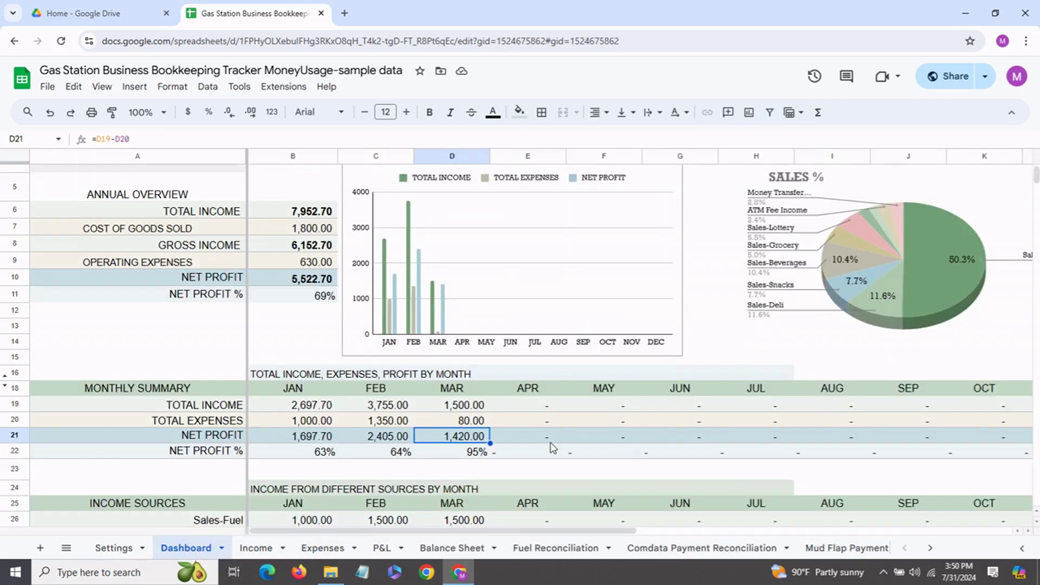
click(471, 422)
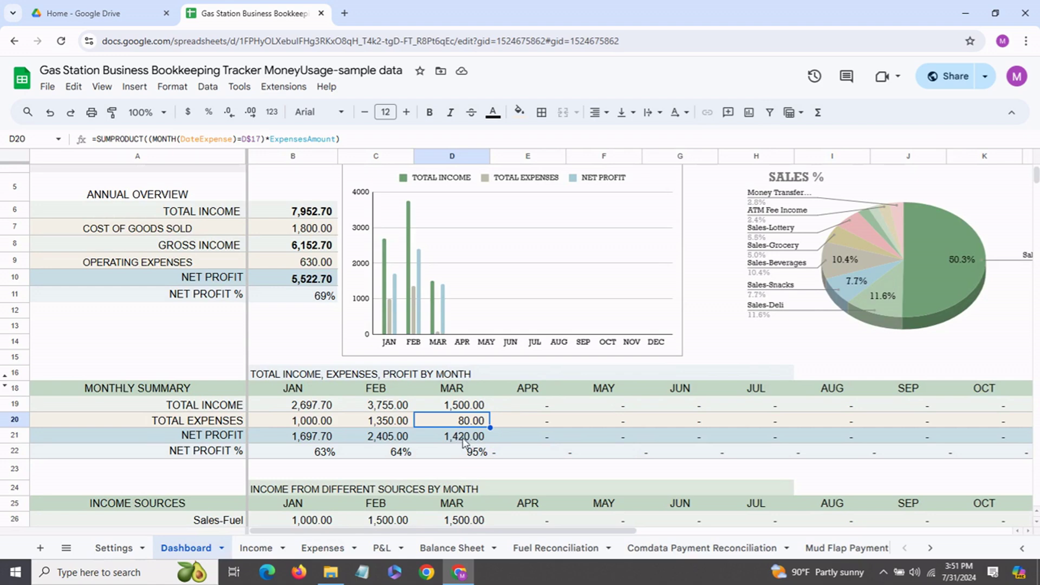
click(461, 437)
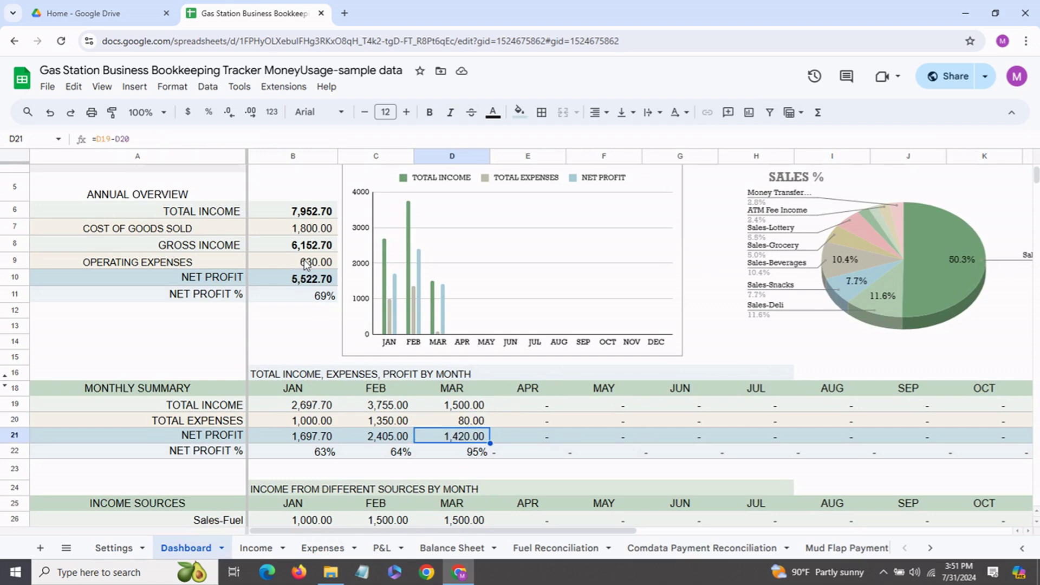
click(300, 284)
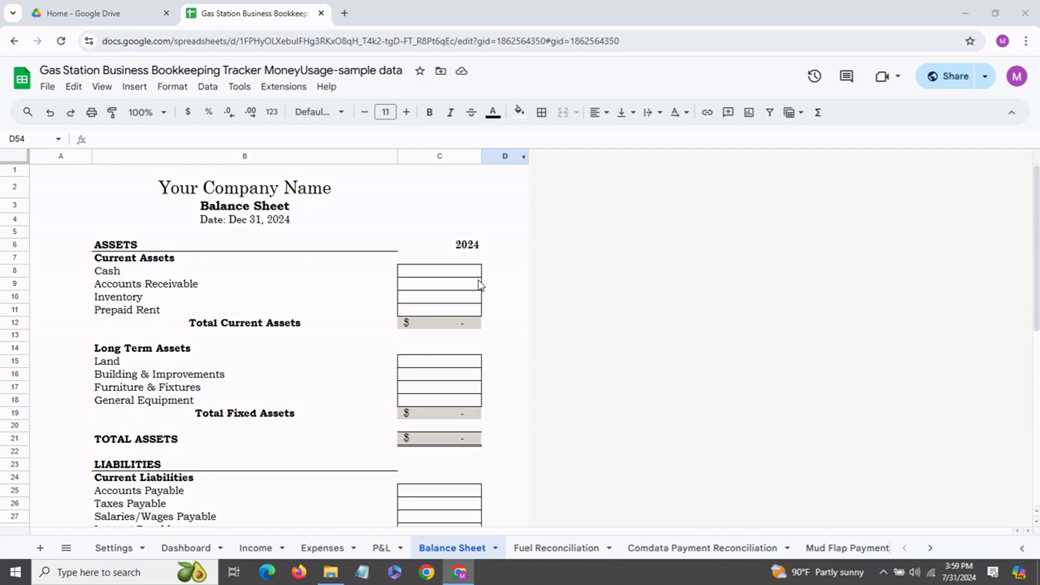
Step: Examine the Balance Sheet's assets, liabilities and equity sections and the debt ratio, current ratio and working capital formulas
scroll(480, 285, down, 1)
scroll(480, 285, down, 5)
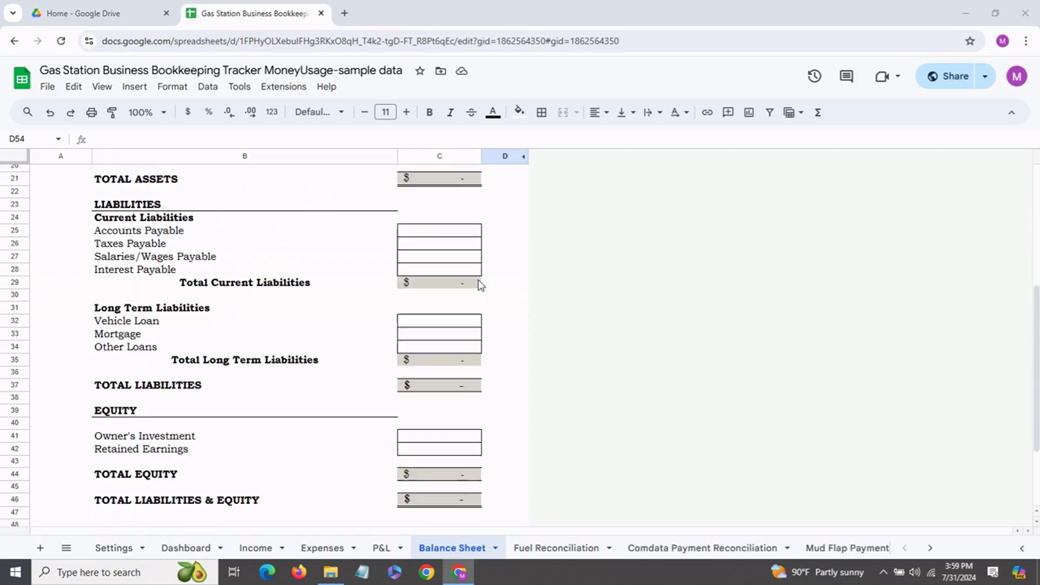
scroll(480, 284, down, 1)
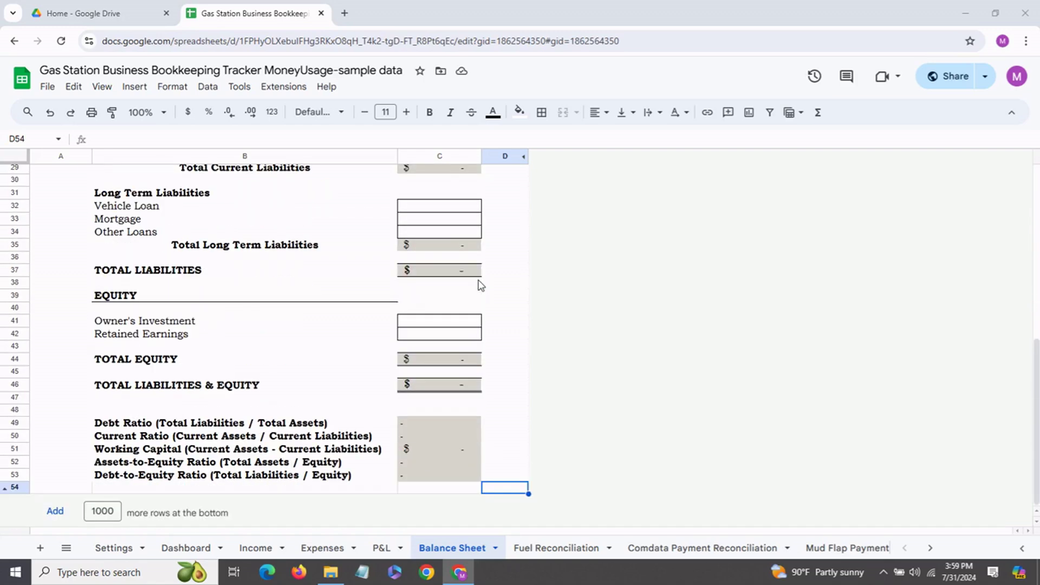
click(450, 424)
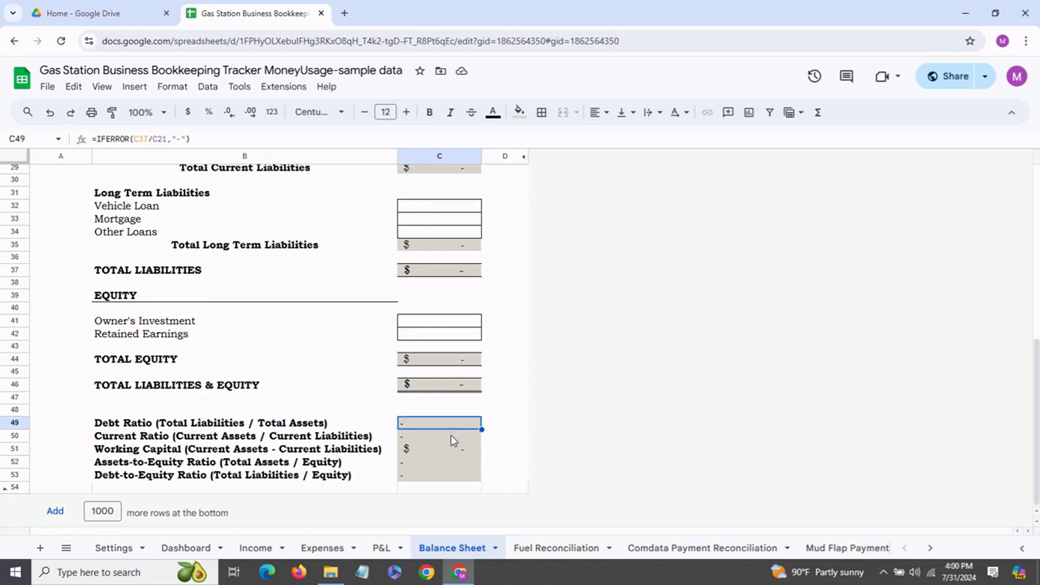
click(451, 437)
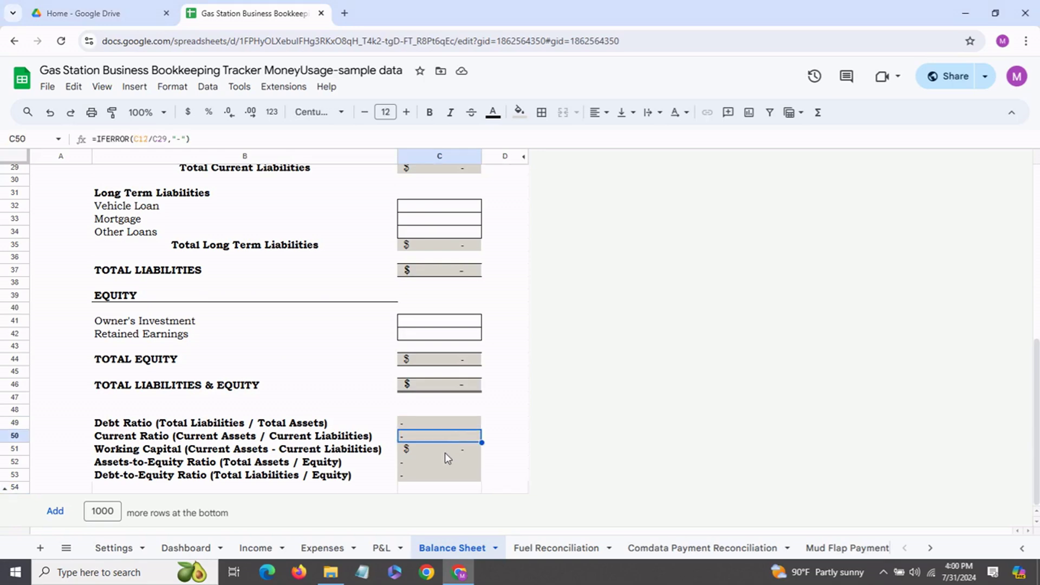
click(444, 453)
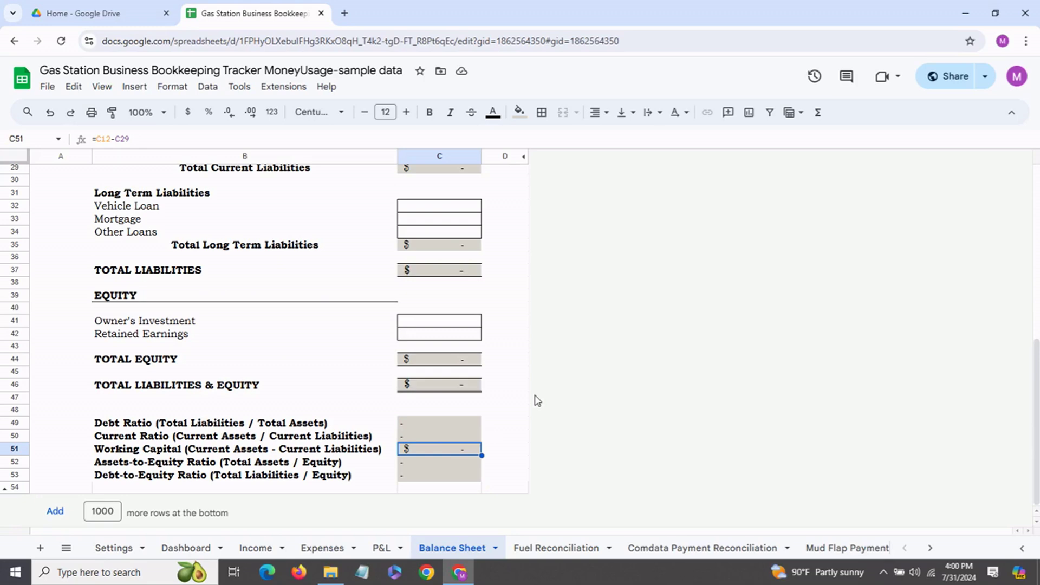
scroll(521, 379, up, 2)
scroll(521, 382, up, 8)
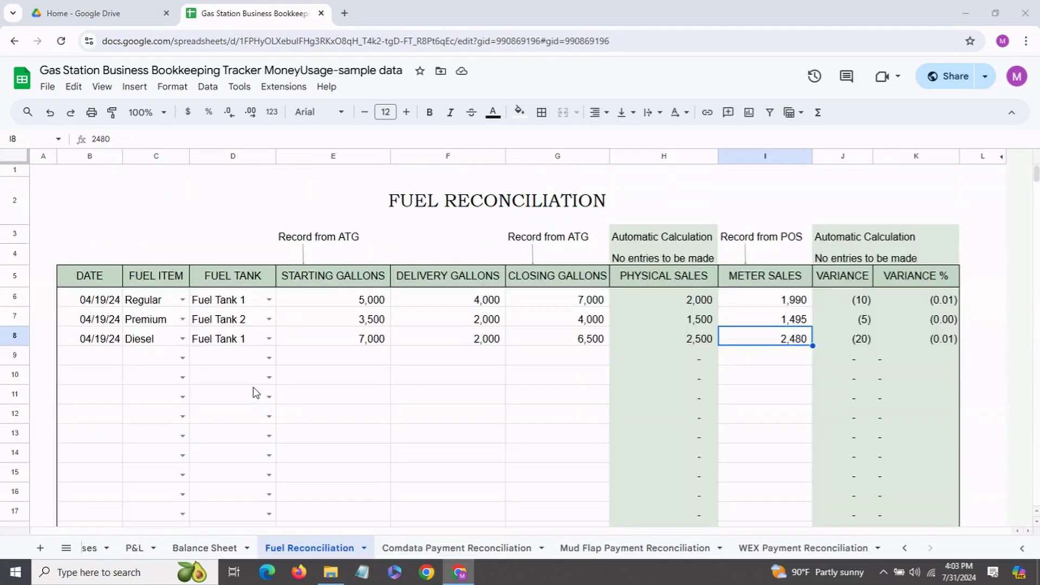
Step: Enter April 20 as the date in the first empty row of the Fuel Reconciliation sheet
click(115, 362)
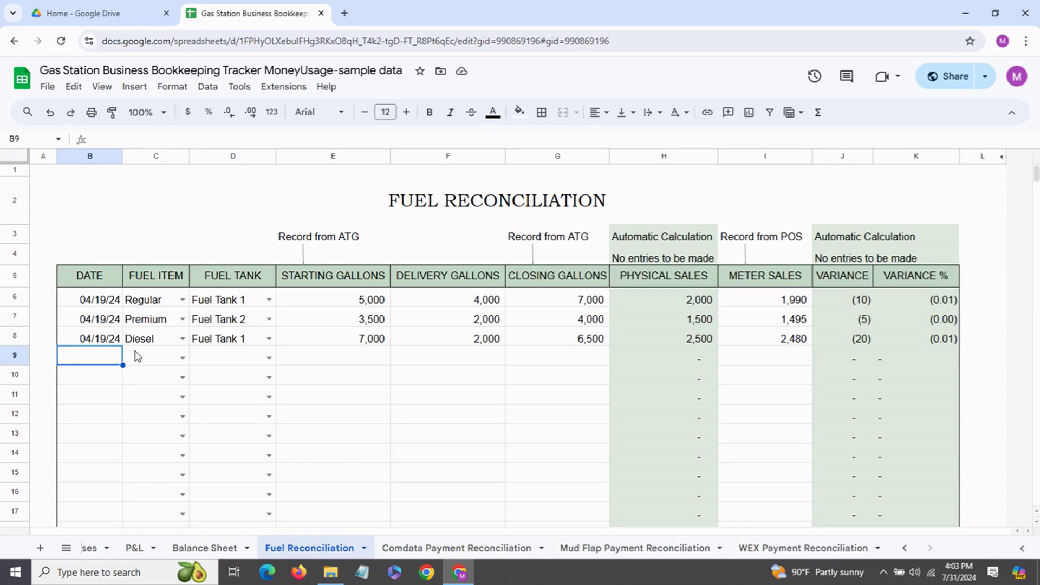
text(apr 2)
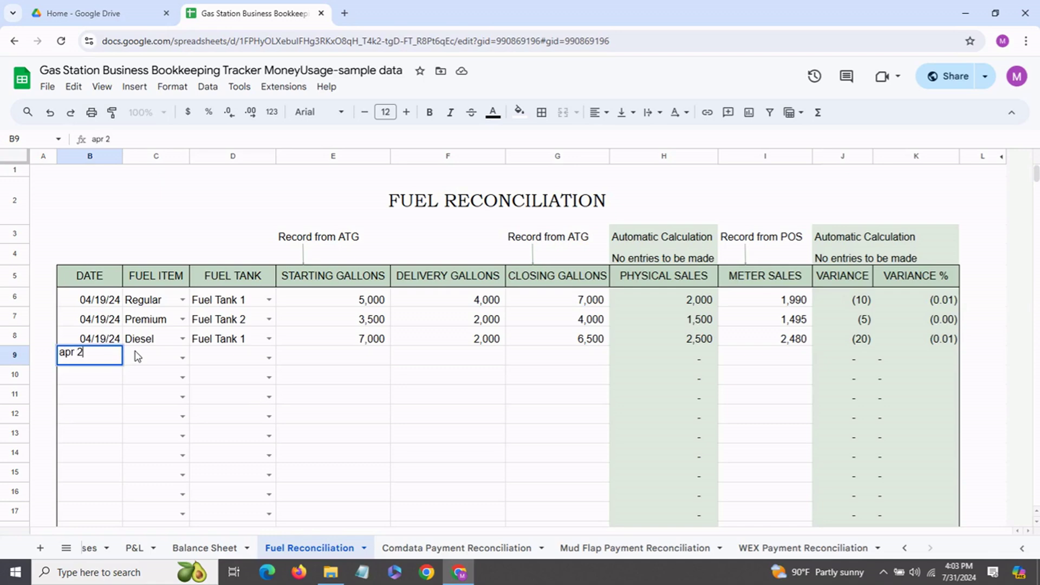
text(0)
key(Return)
Step: Set the April 20 entry's fuel item to Regular and its fuel tank to Fuel Tank 1
click(155, 361)
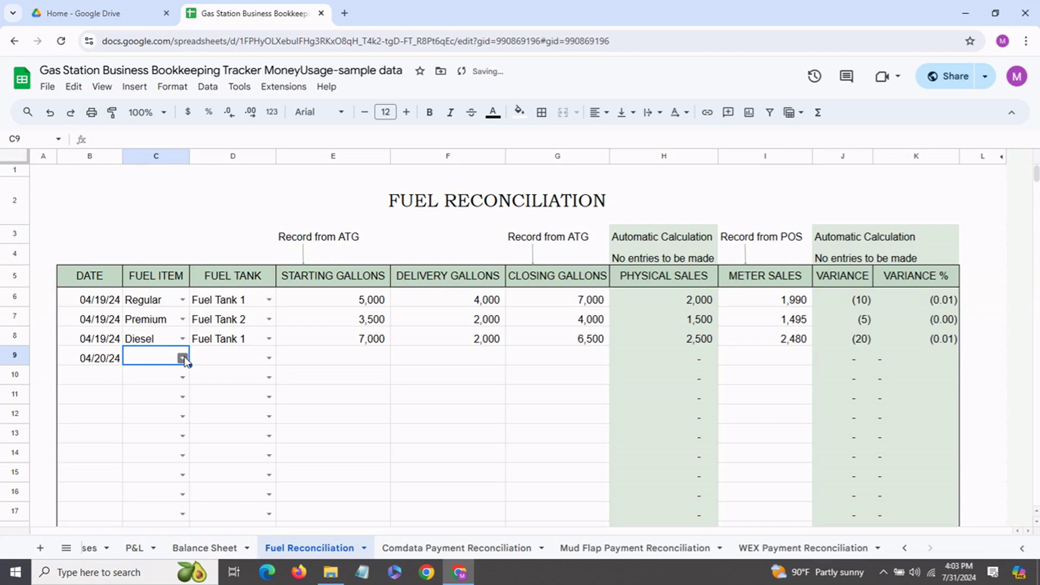
click(183, 358)
click(168, 379)
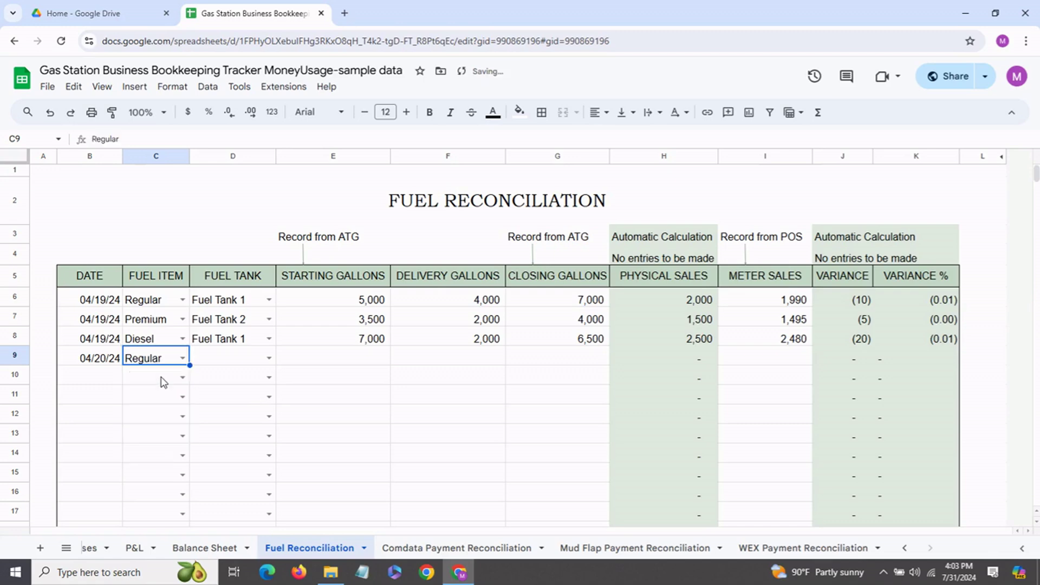
click(236, 359)
click(270, 358)
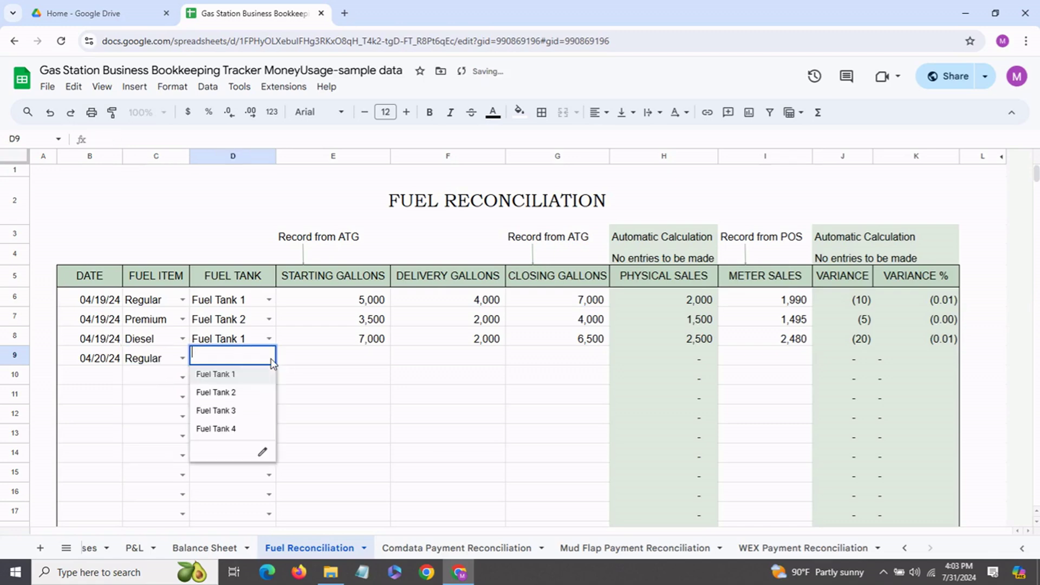
click(251, 380)
Step: Enter 8000 starting gallons, 3000 delivery gallons and 5000 closing gallons for the April 20 Regular fuel entry
click(338, 360)
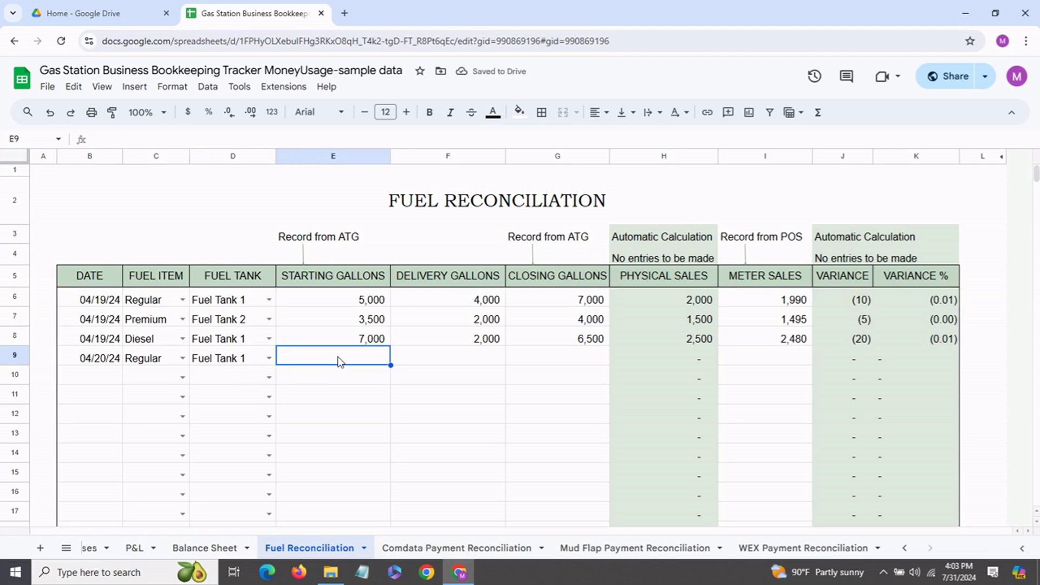
text(8000)
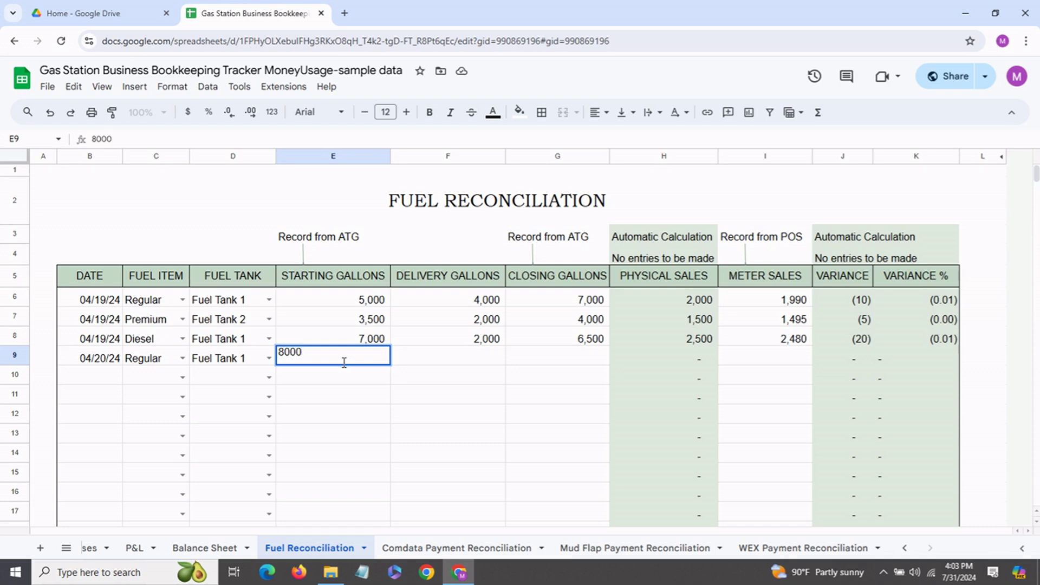
key(Return)
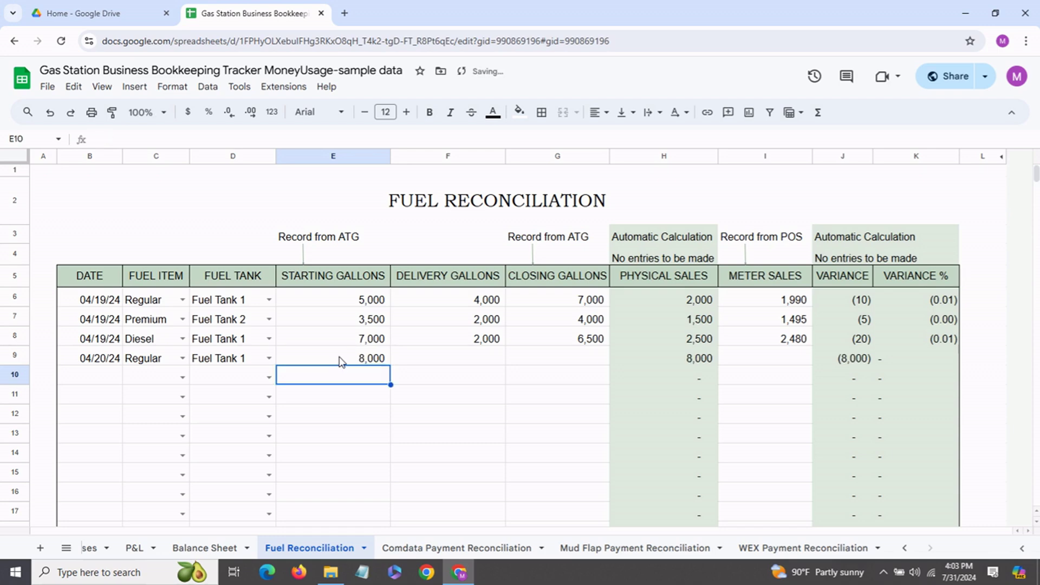
click(447, 363)
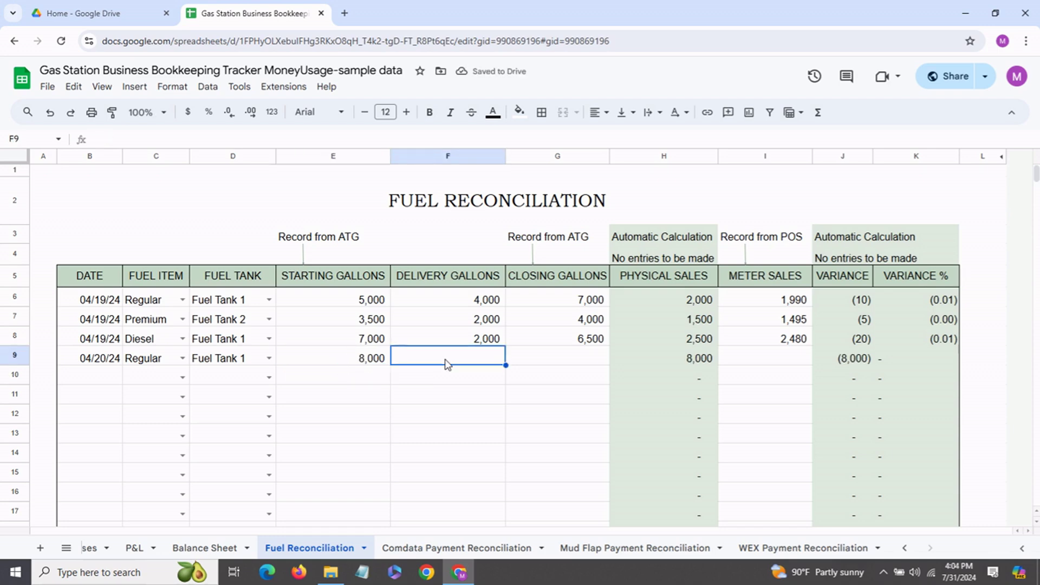
text(3000)
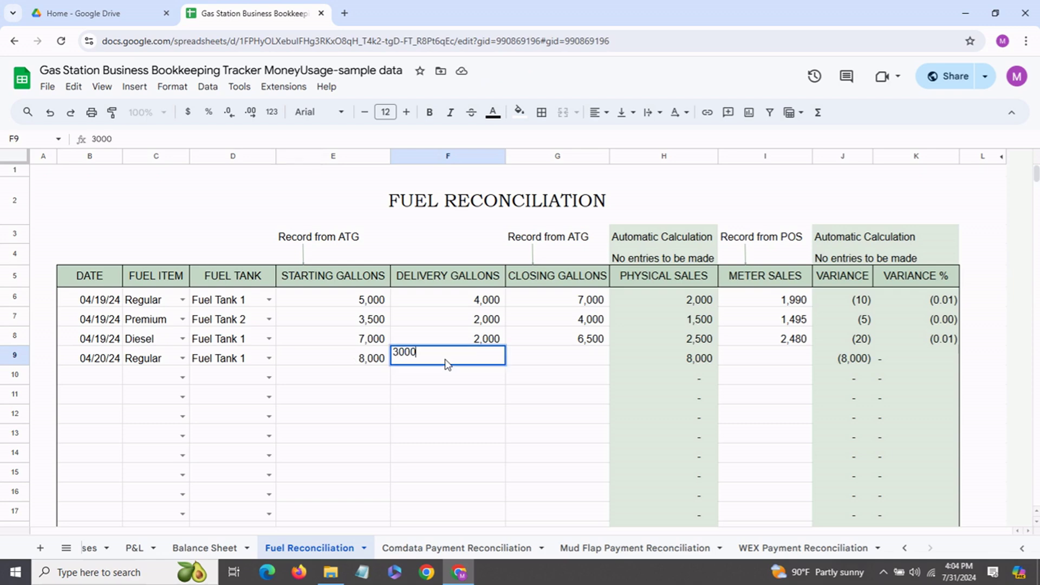
key(Return)
click(539, 360)
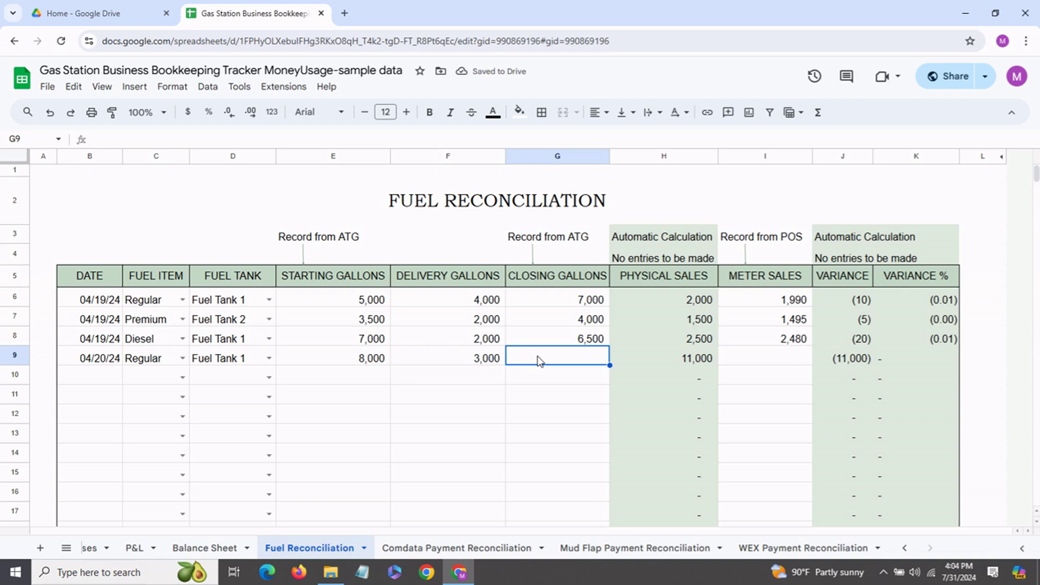
text(5000)
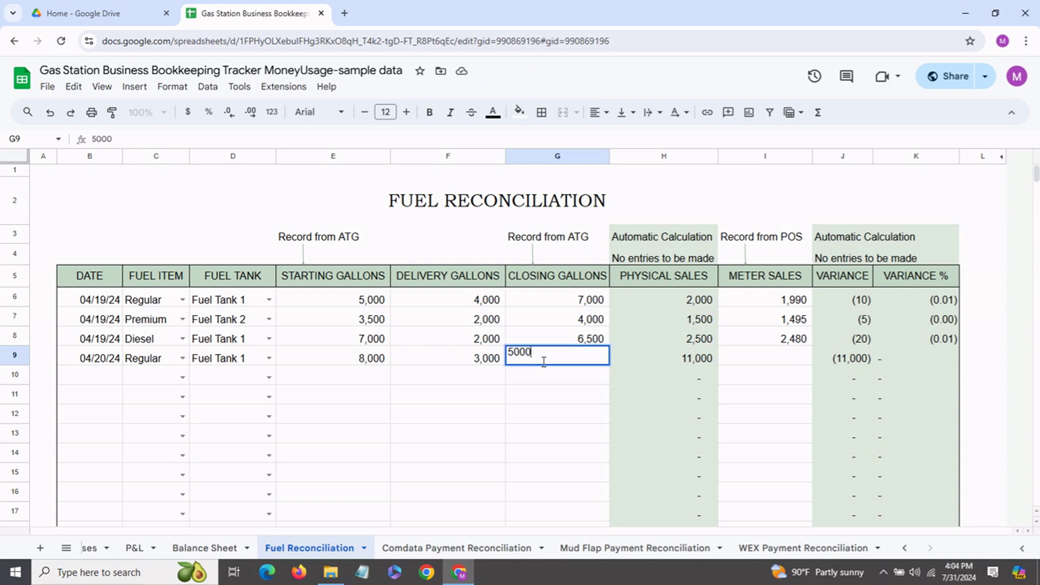
key(Return)
Step: Check the April 20 entry's physical sales calculation against its gallon figures, and set its meter sales to 5,890
click(655, 360)
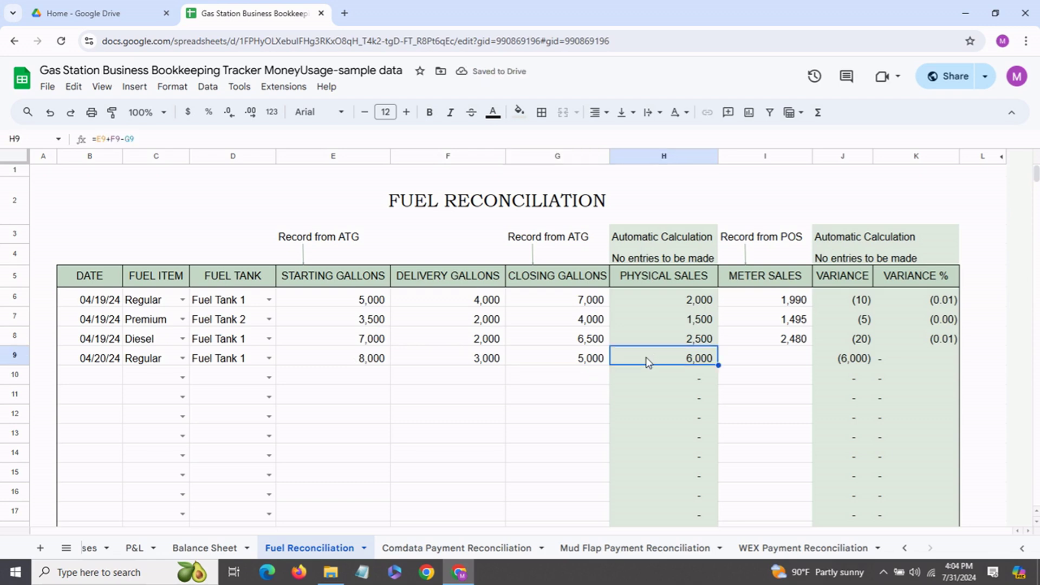
click(584, 363)
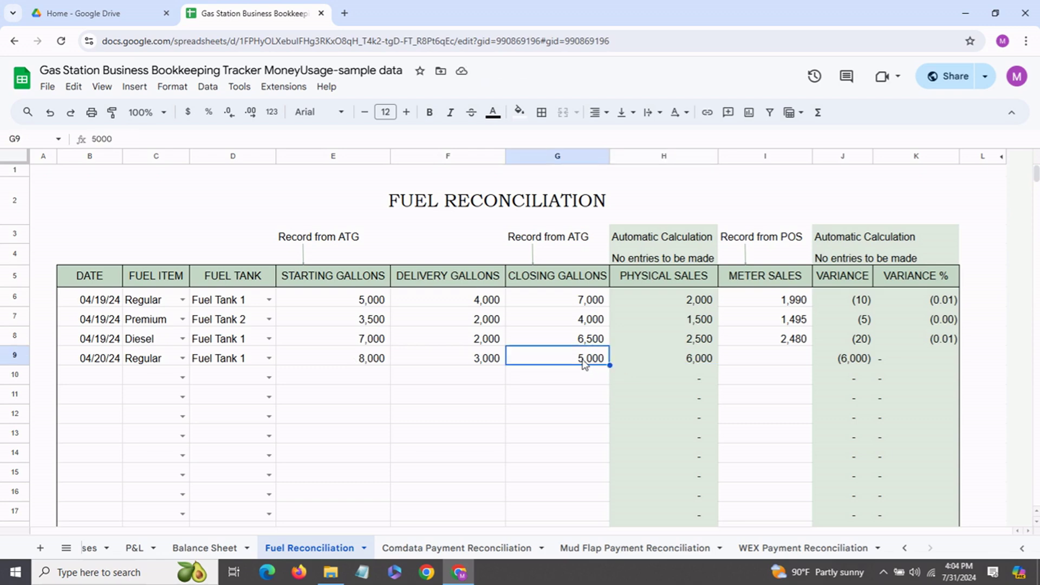
click(493, 364)
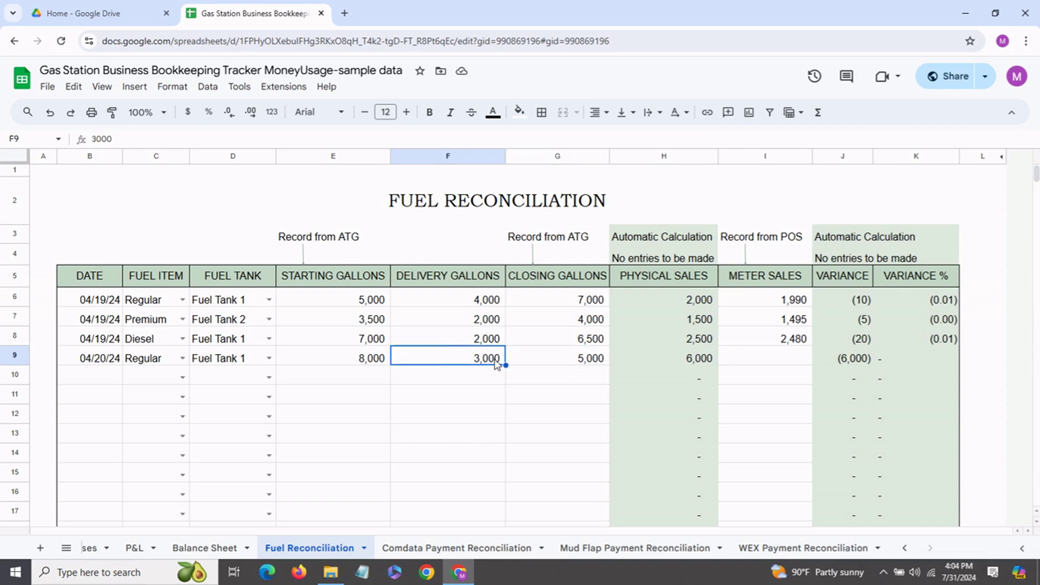
click(659, 362)
click(775, 365)
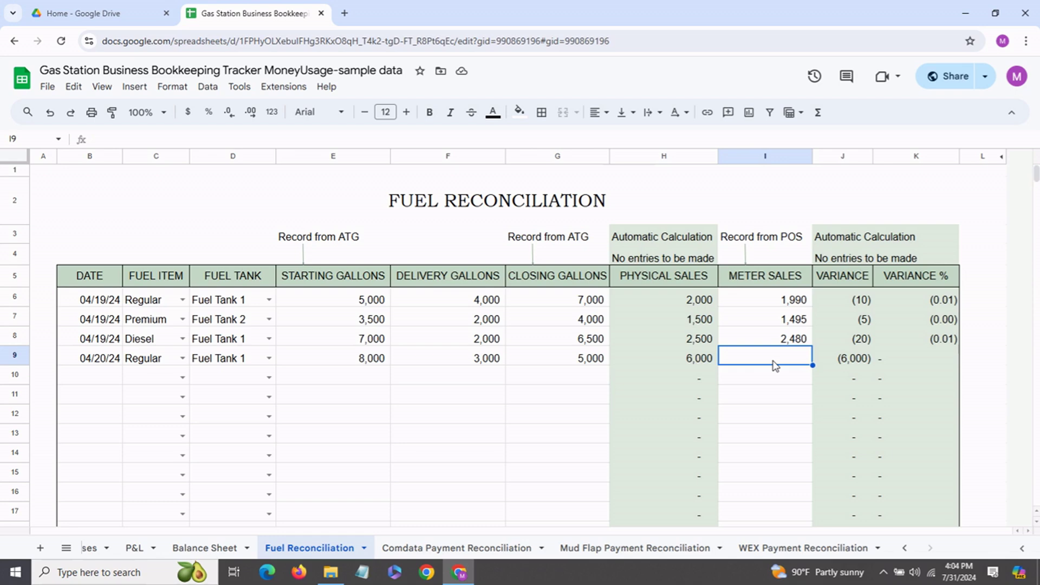
text(5)
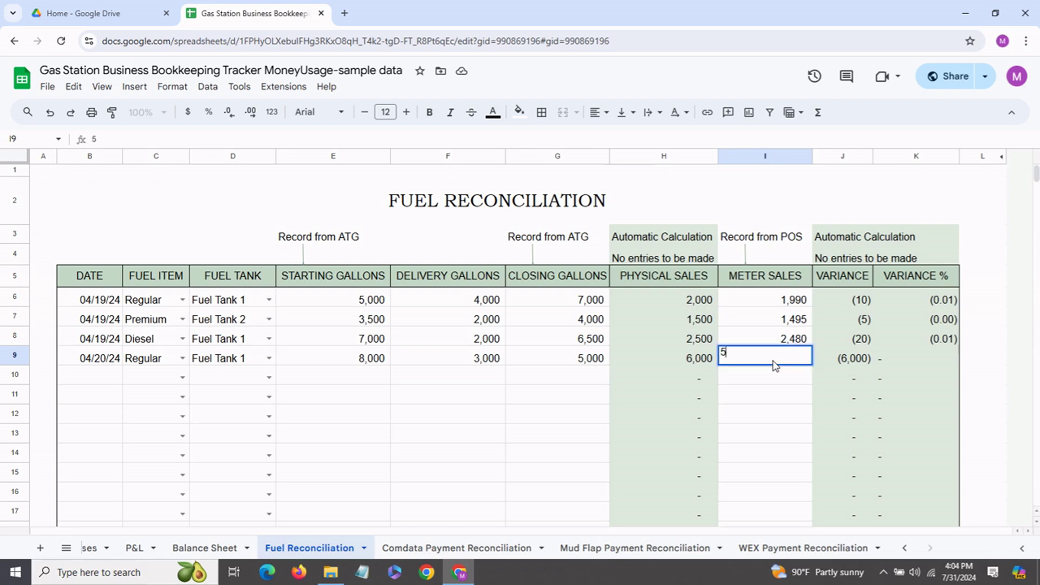
text(,890)
key(Return)
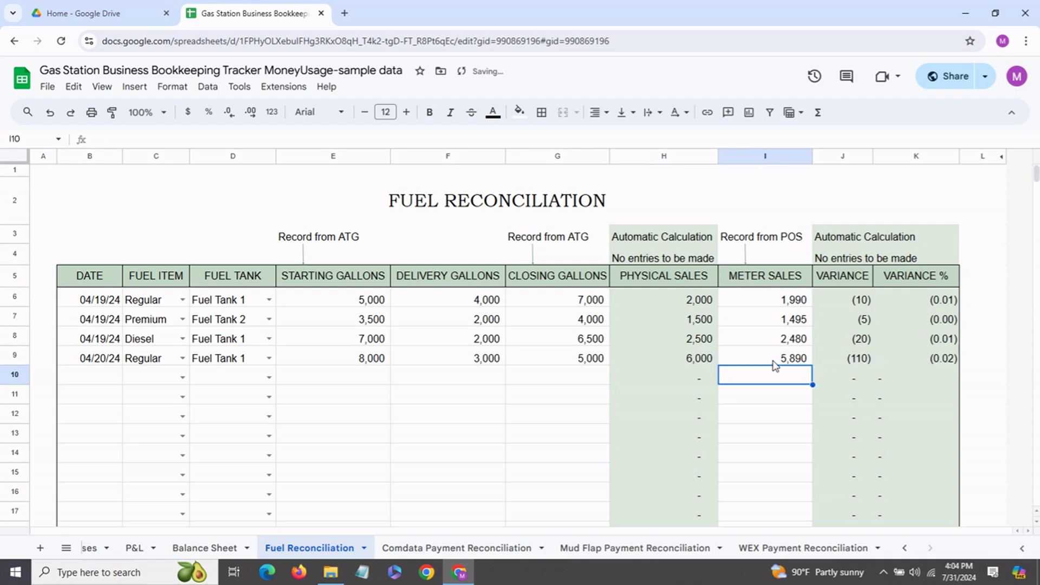
Step: Examine the April 20 entry's variance and variance % formulas against its meter sales and physical sales
click(839, 362)
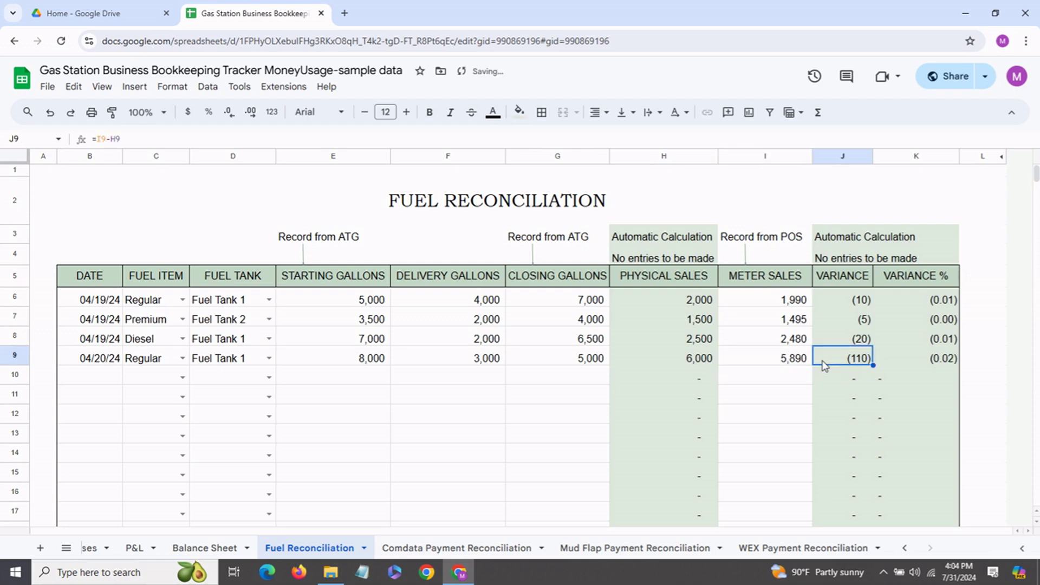
key(Left)
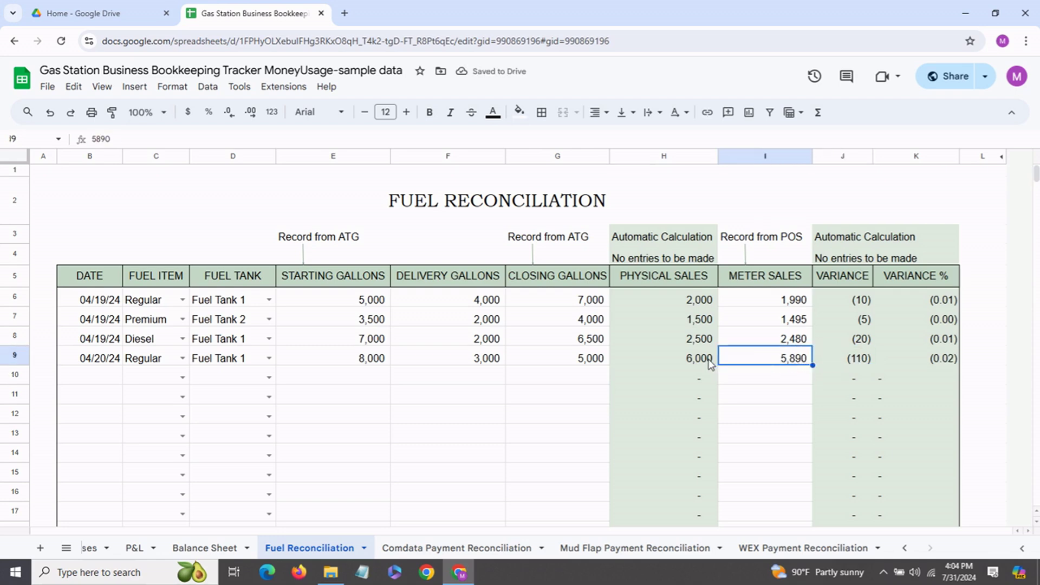
key(Left)
click(840, 362)
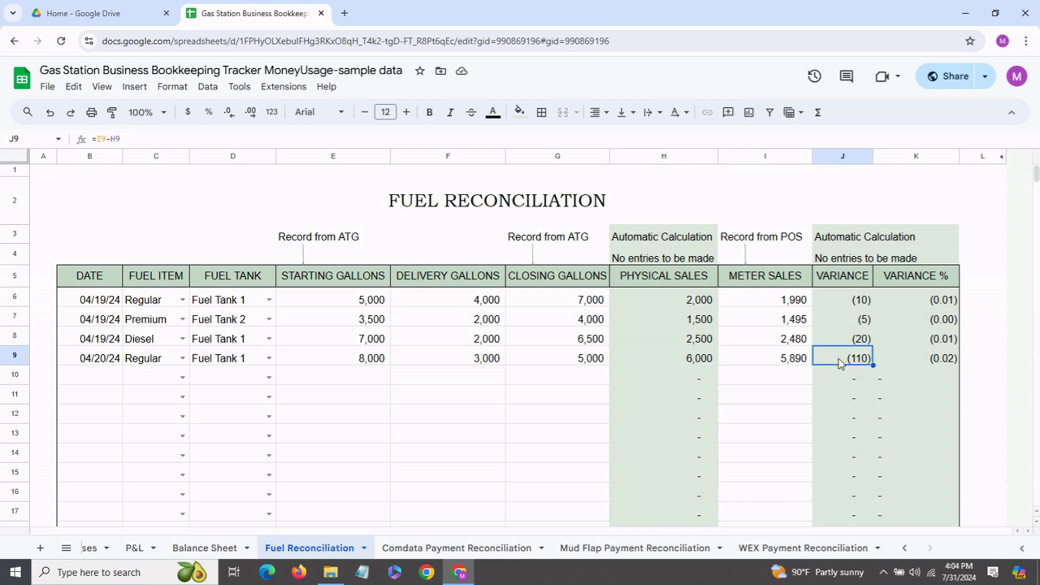
click(903, 360)
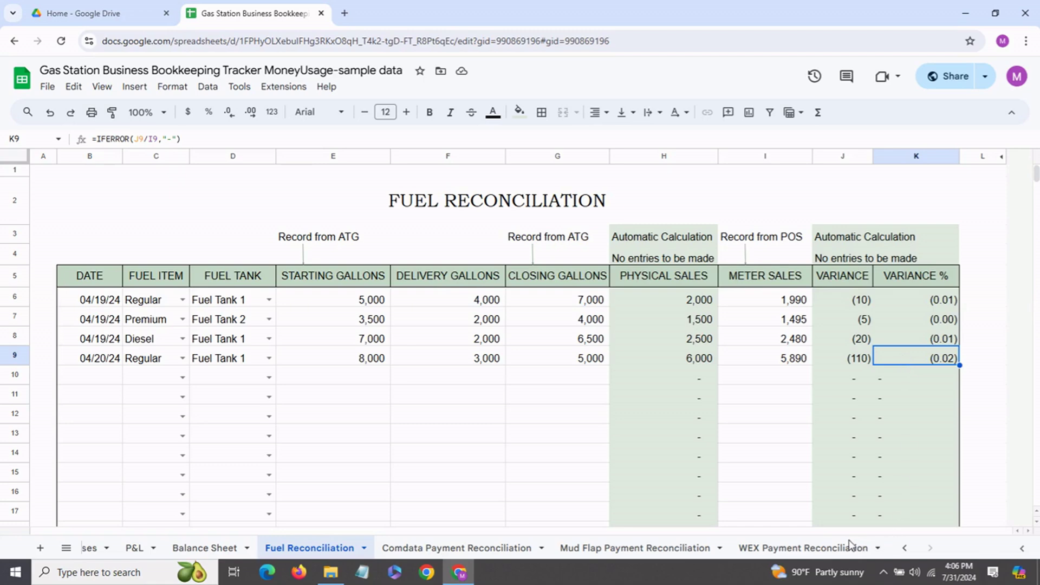
Step: Look through the Comdata, Mud Flap and WEX Payment Reconciliation sheets, ending on the Comdata one
click(457, 548)
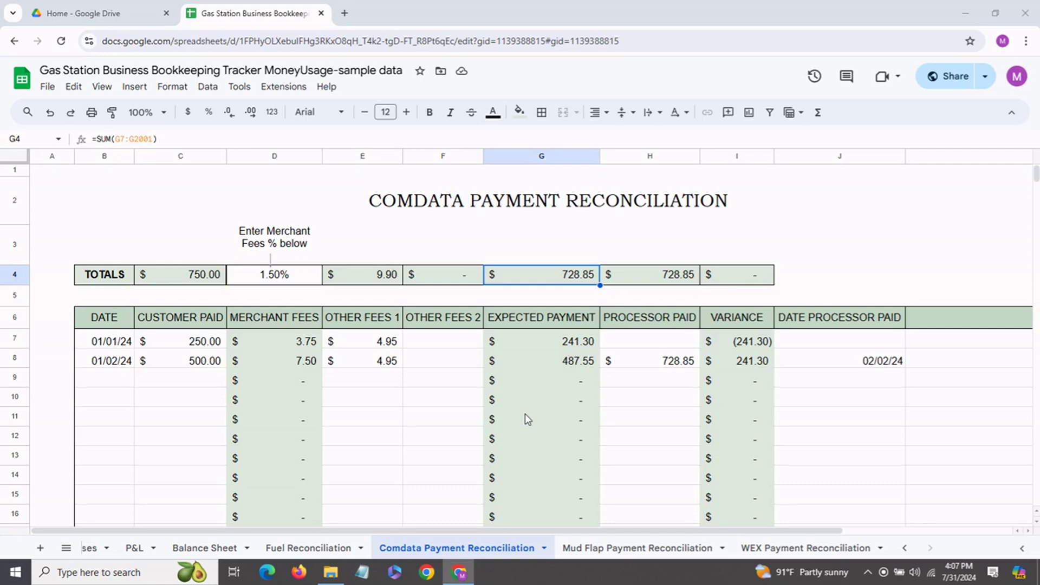
click(583, 549)
click(766, 549)
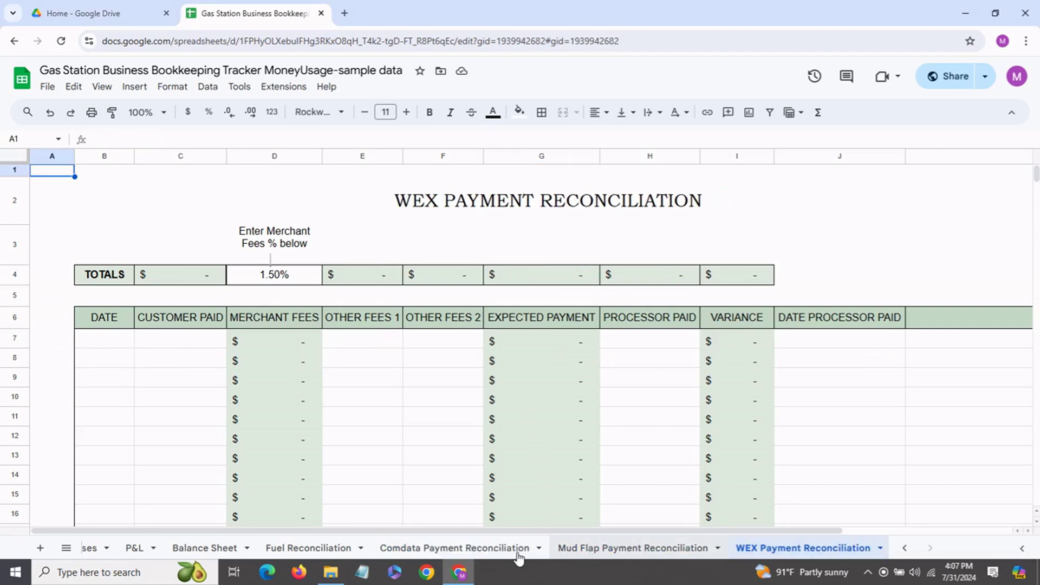
click(434, 549)
Step: Examine the 01/02/24 Comdata entry's customer payment, merchant and other fees, expected payment, processor payment, date paid and variance
click(103, 379)
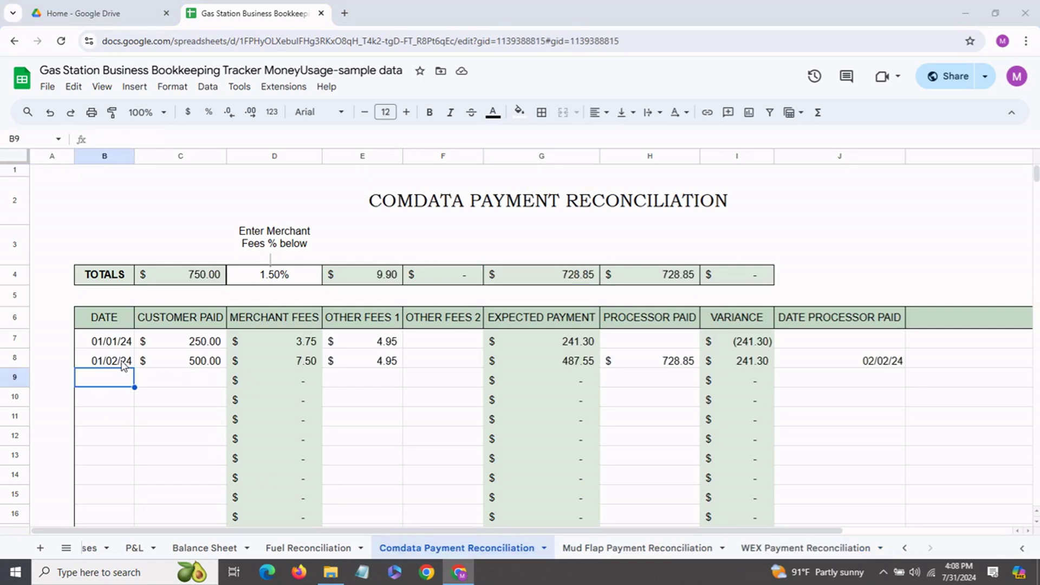
click(170, 364)
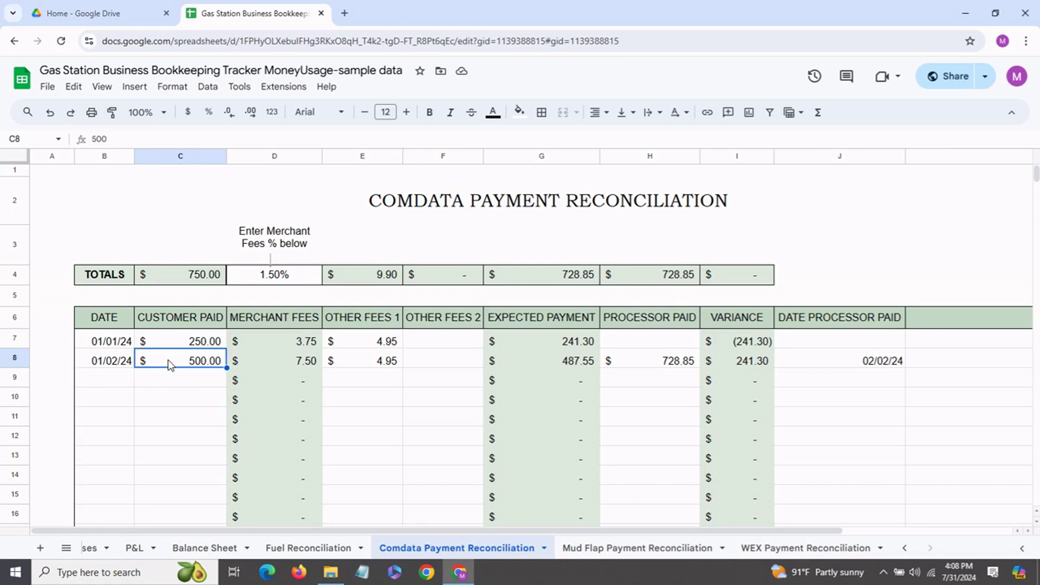
click(281, 360)
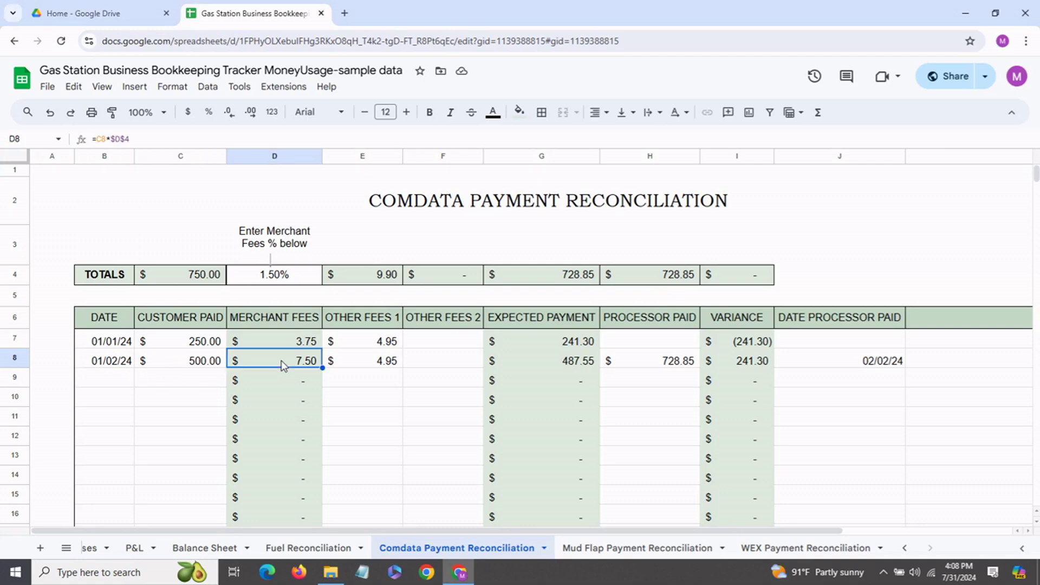
click(361, 362)
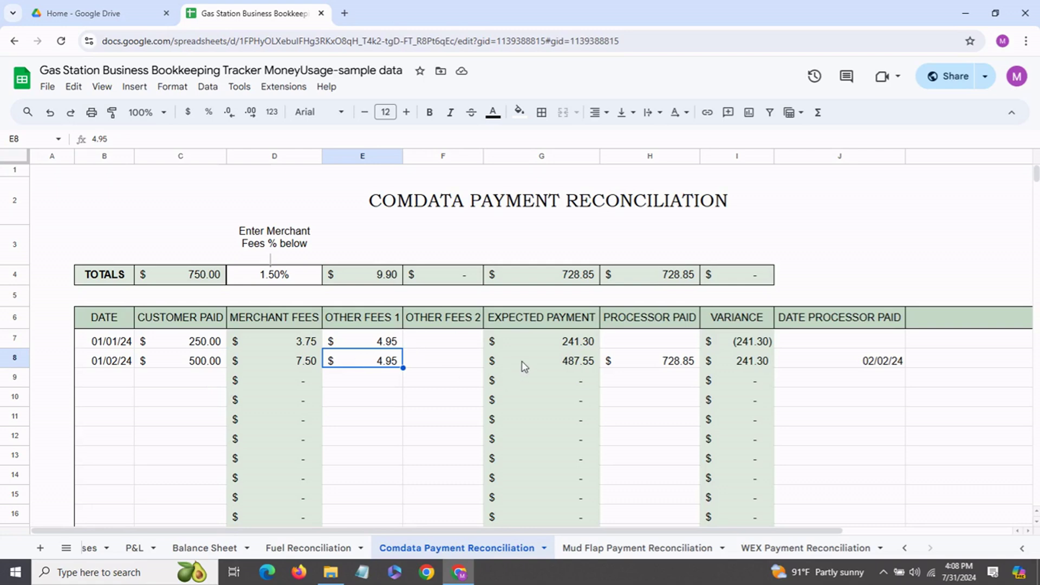
click(522, 361)
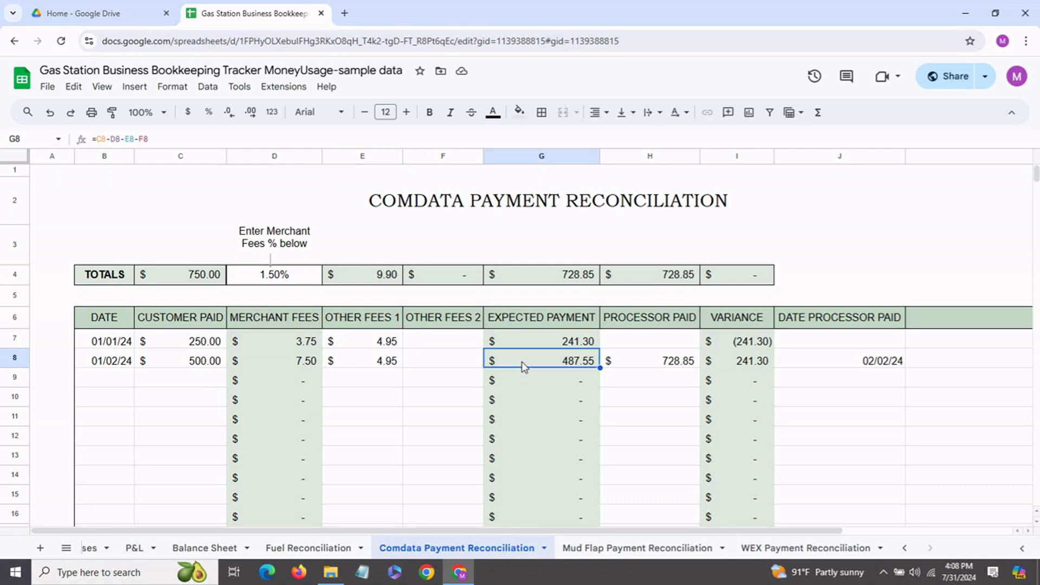
click(665, 362)
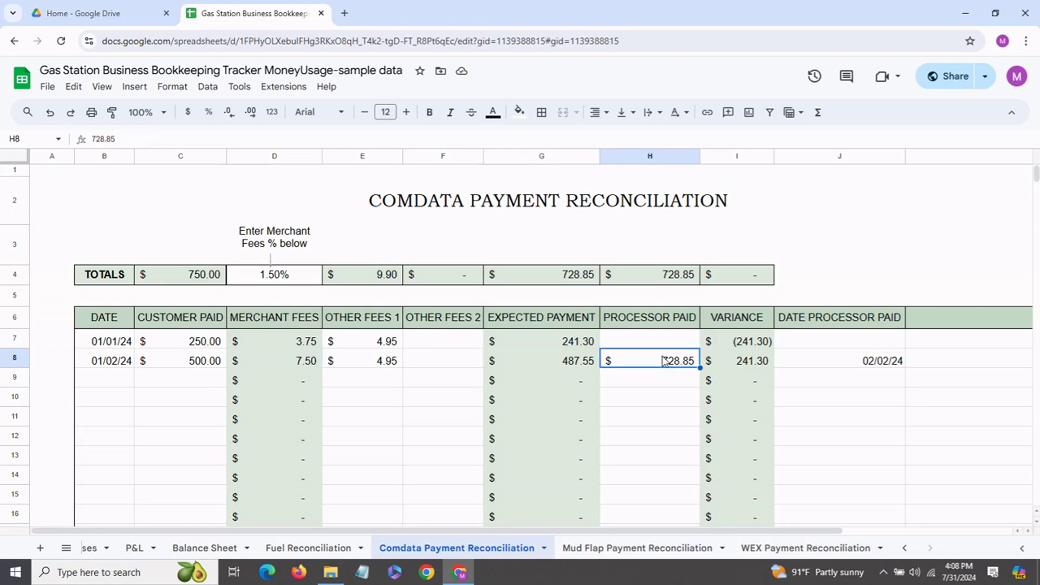
click(812, 366)
click(756, 363)
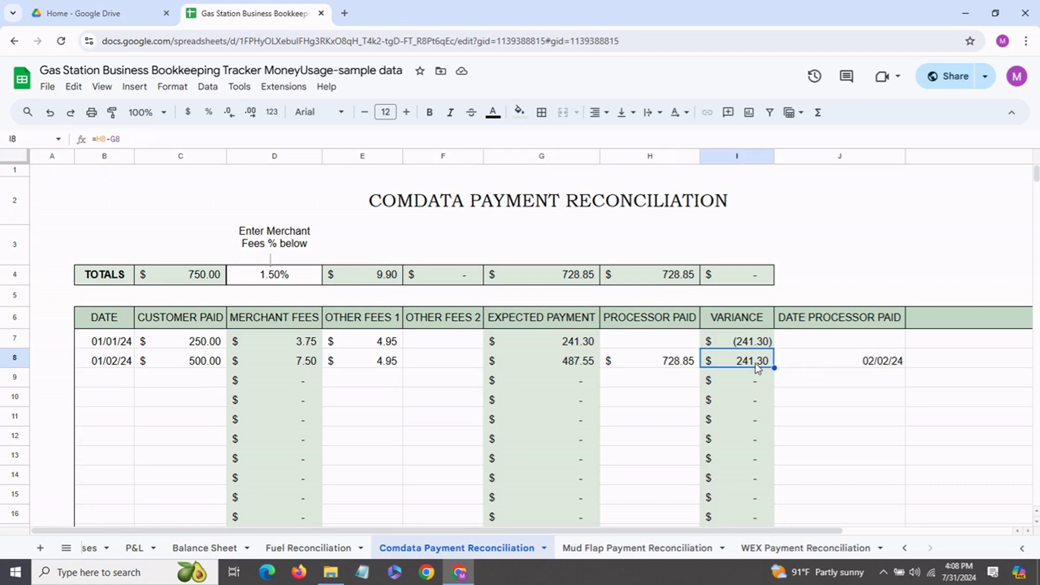